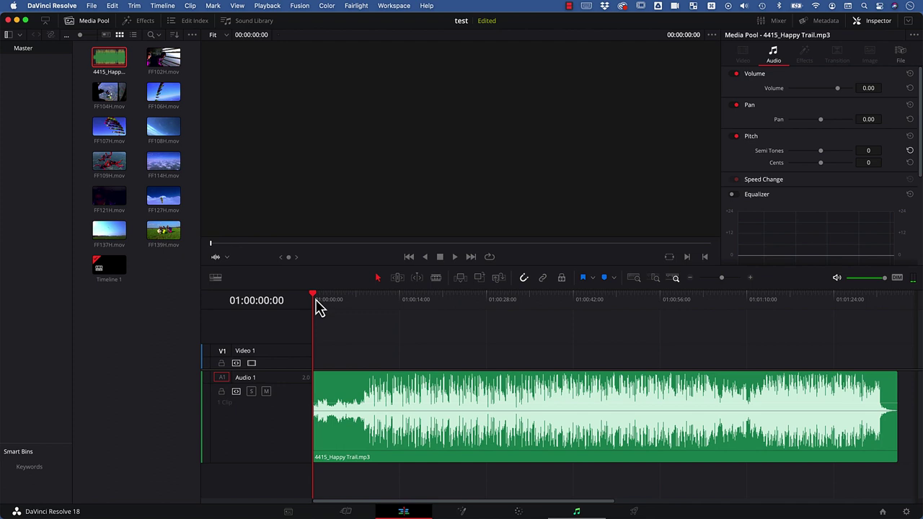
# Switch the viewer from the Happy Trail source clip to Timeline 1
pyautogui.click(315, 298)
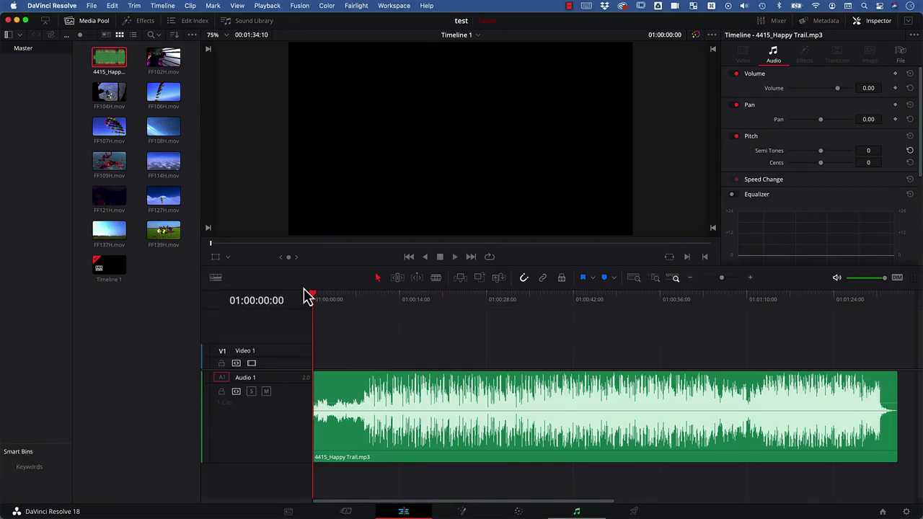
# Launch the BeatEdit script and load 4415_Happy Trail.mp3 for 105 bpm beat detection
pyautogui.click(390, 7)
pyautogui.moveTo(422, 284)
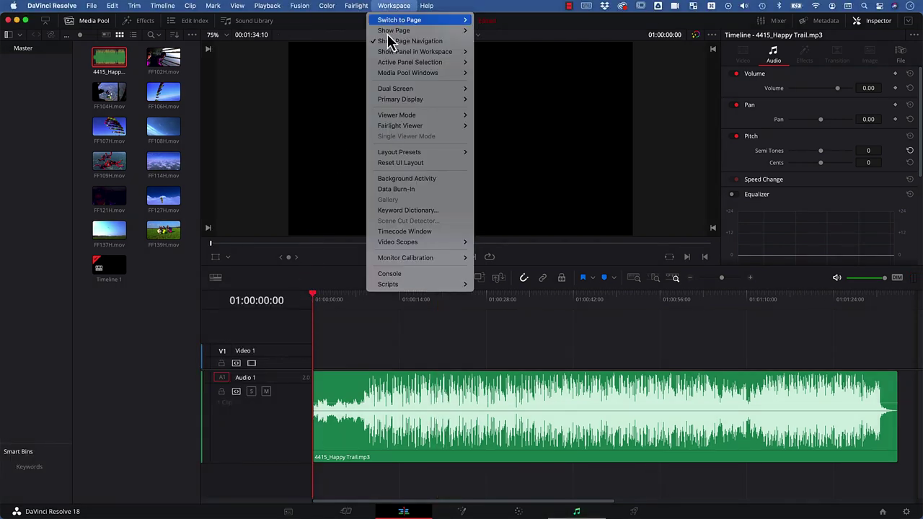
pyautogui.moveTo(498, 285)
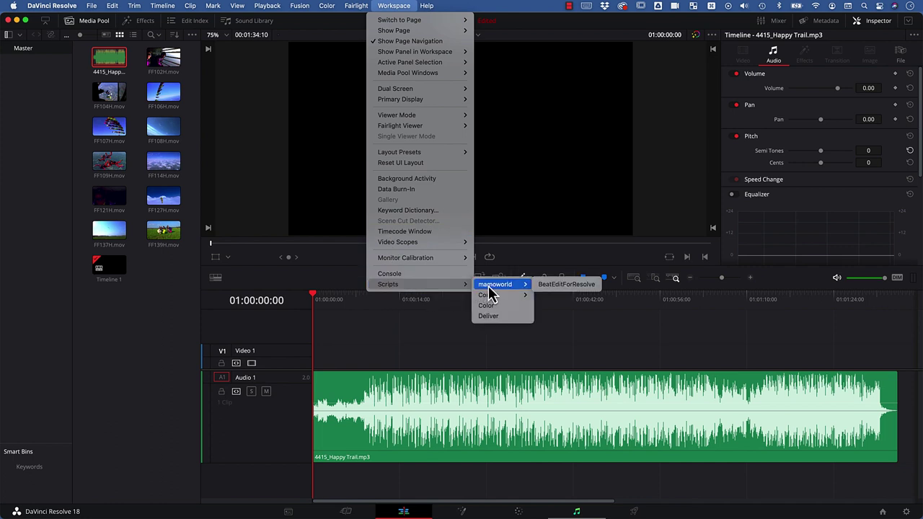
pyautogui.click(564, 289)
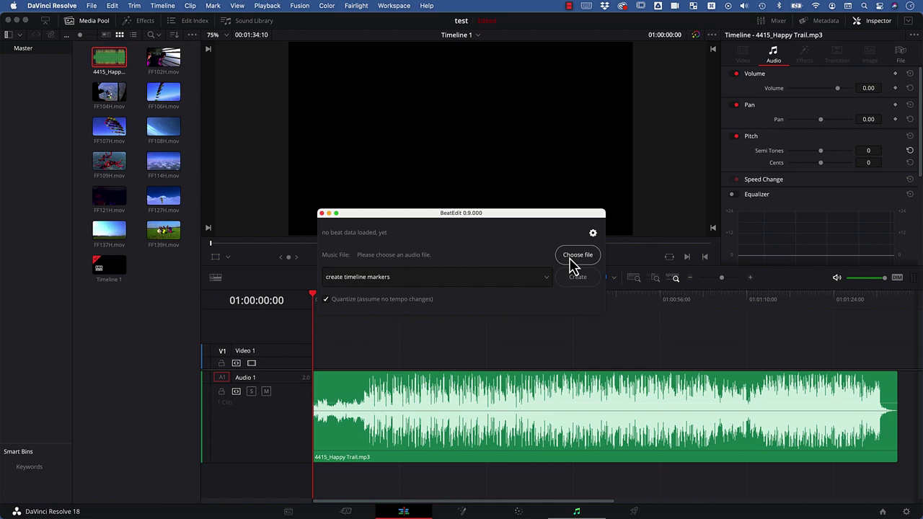
pyautogui.click(573, 262)
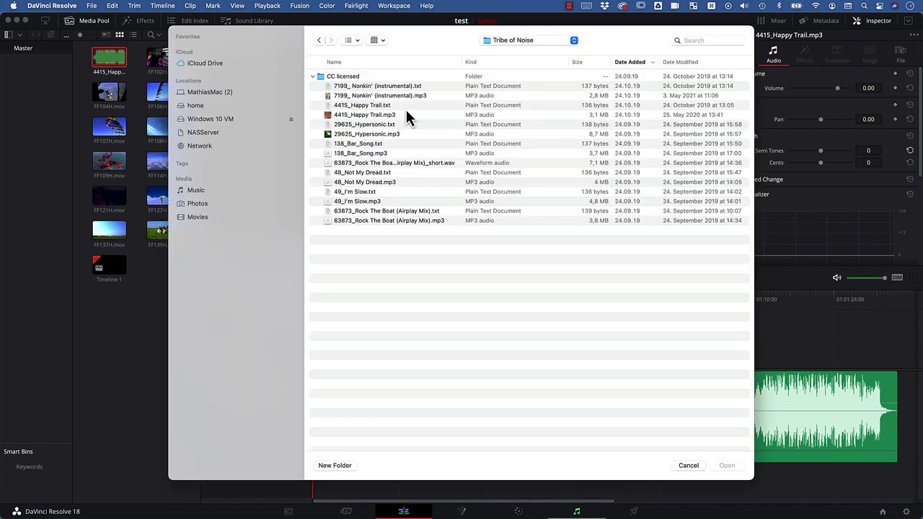
pyautogui.click(395, 117)
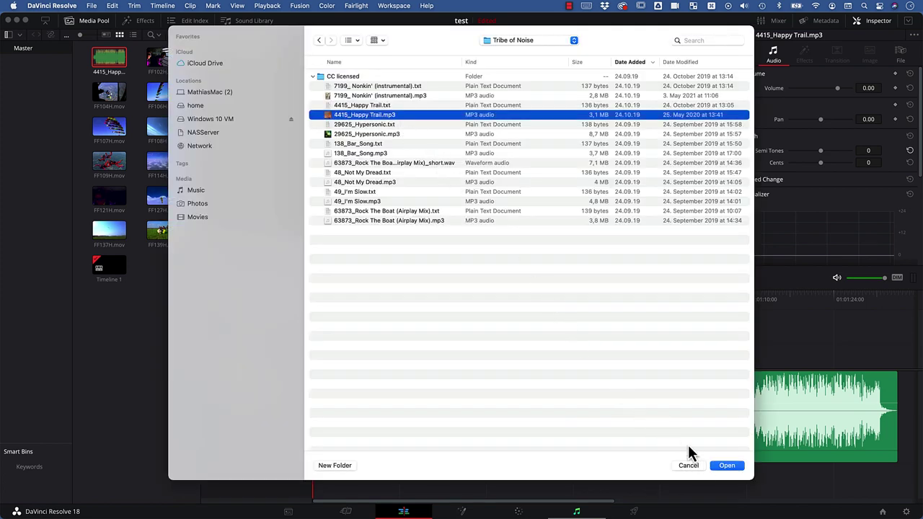
pyautogui.click(726, 466)
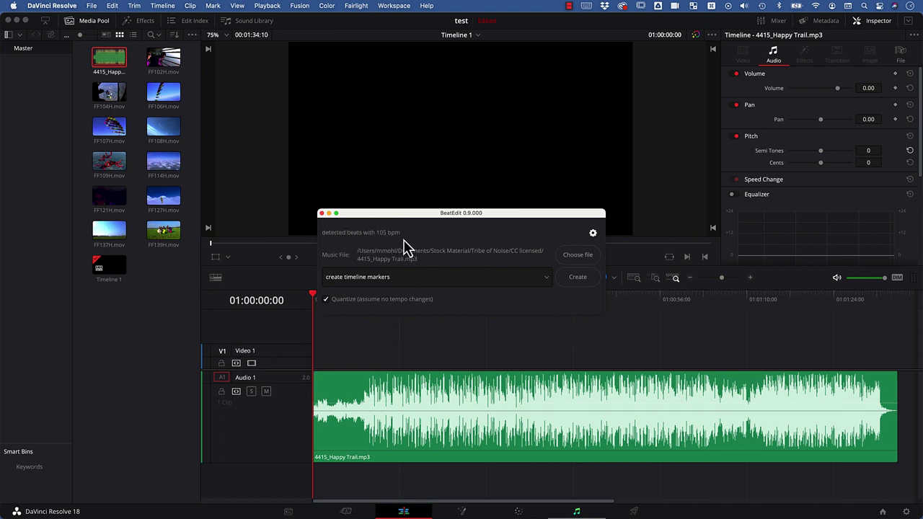
# Generate 4415_Happy Trail_beat_clicks.wav in BeatEdit and place it on a second audio track
pyautogui.click(447, 278)
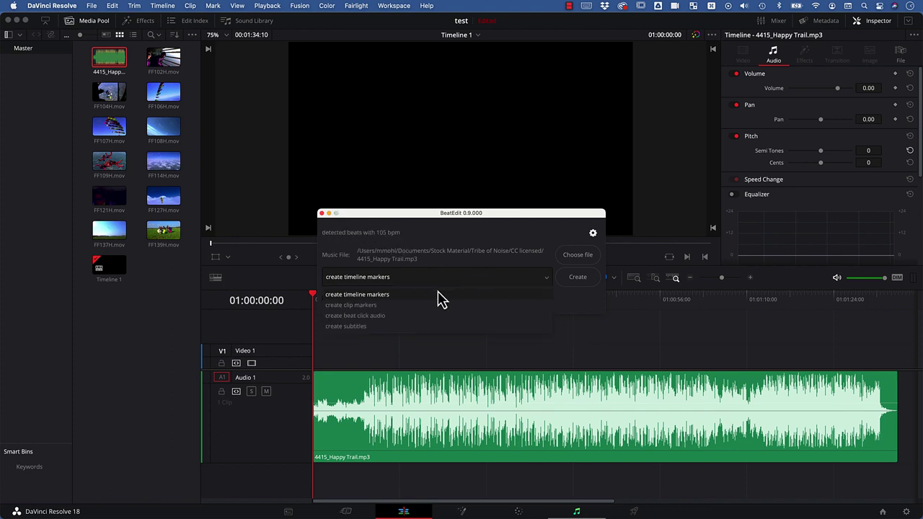
pyautogui.click(416, 317)
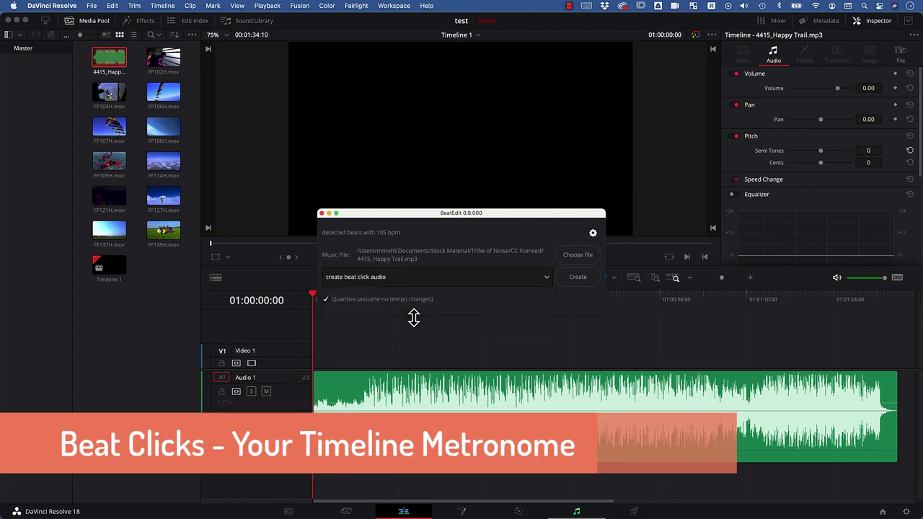
pyautogui.click(567, 282)
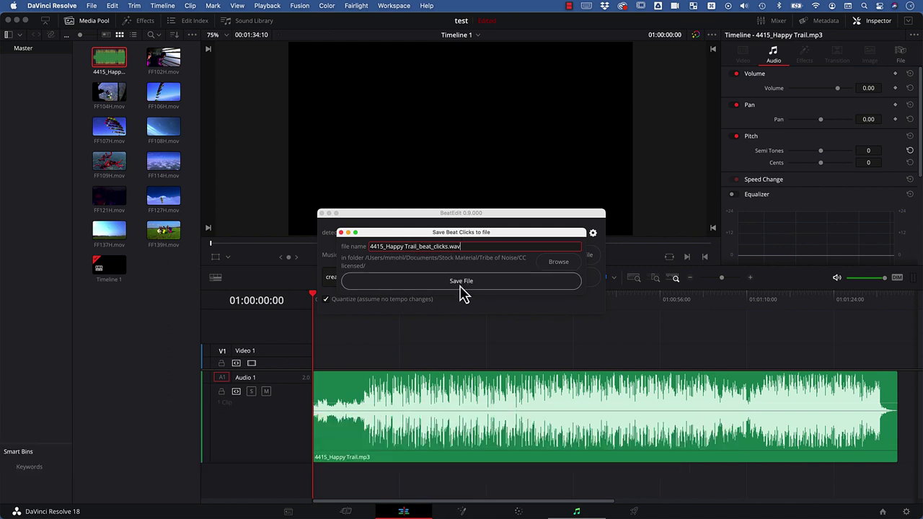
pyautogui.click(461, 285)
pyautogui.click(512, 317)
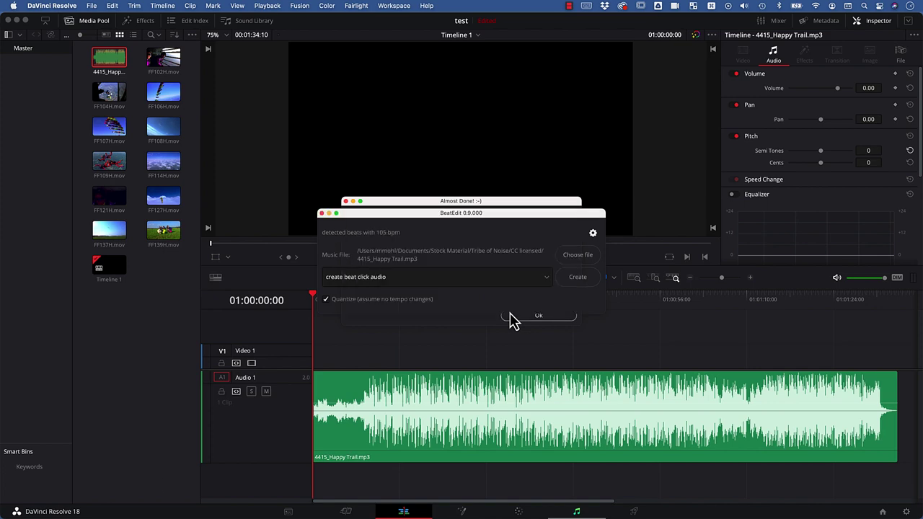
pyautogui.click(644, 134)
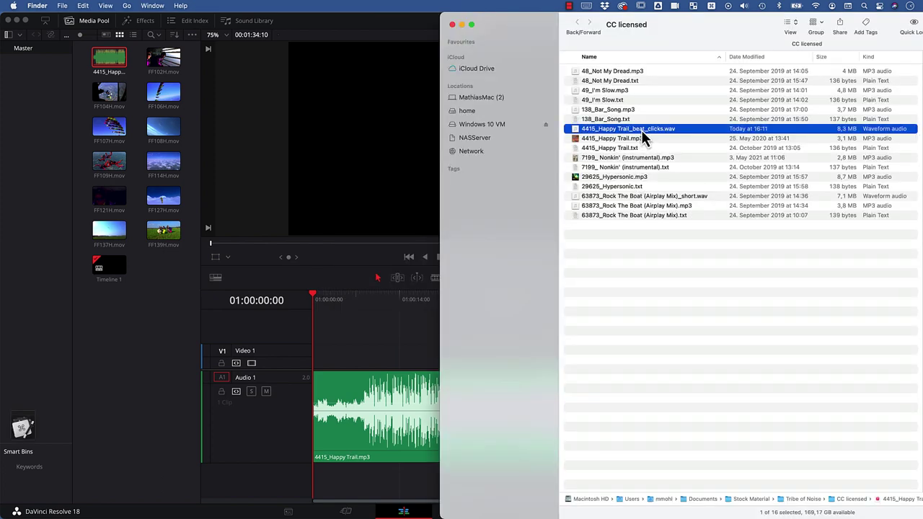
pyautogui.moveTo(644, 137); pyautogui.dragTo(294, 463)
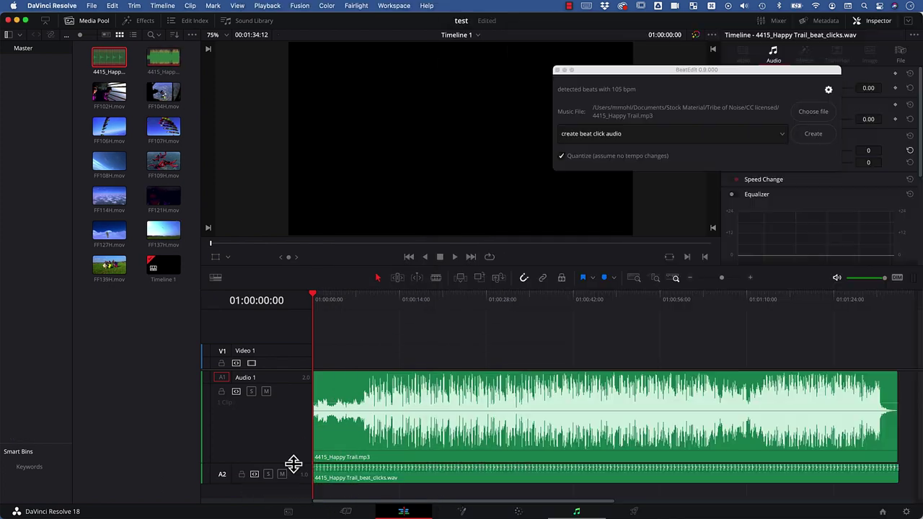
pyautogui.press('space')
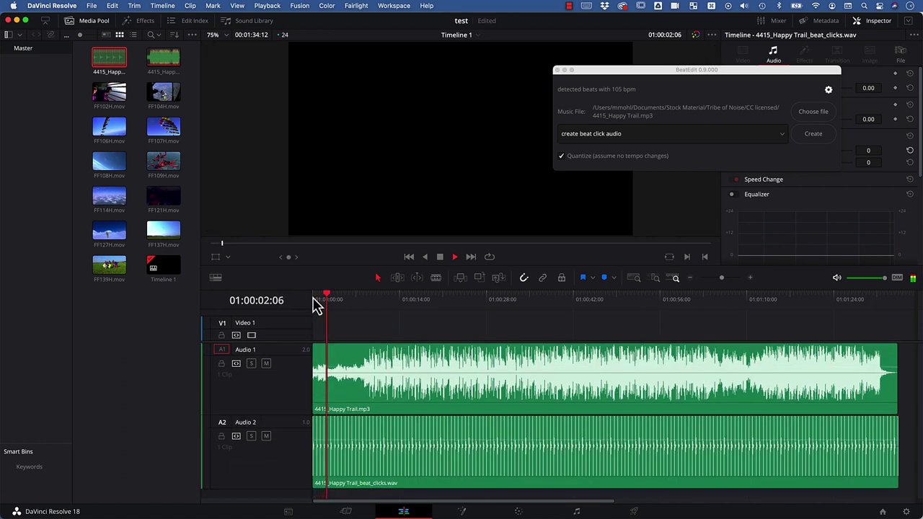
pyautogui.click(266, 364)
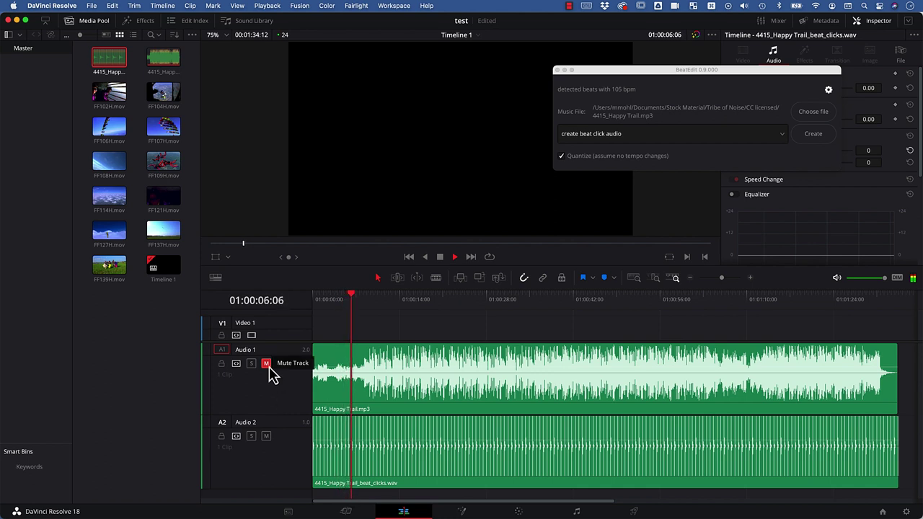
pyautogui.click(266, 363)
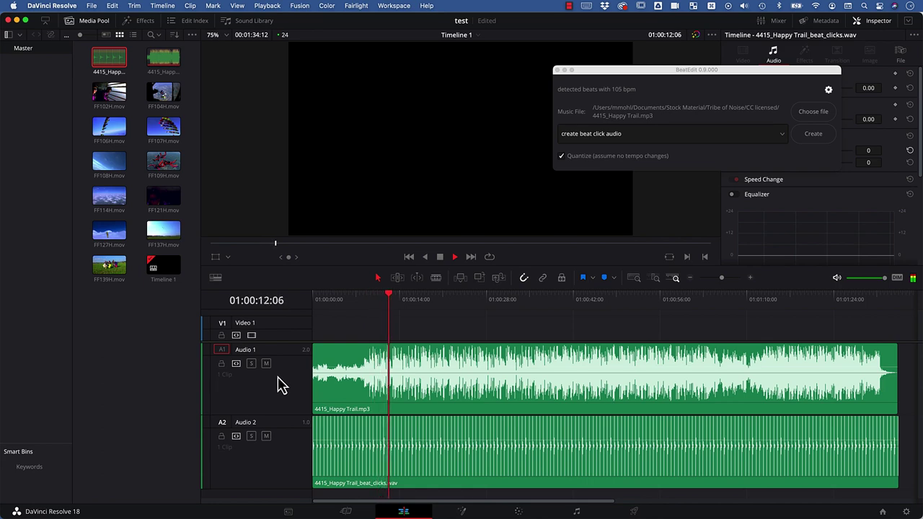
pyautogui.press('space')
pyautogui.keyDown('alt'); pyautogui.scroll(5, 387, 423); pyautogui.keyUp('alt')
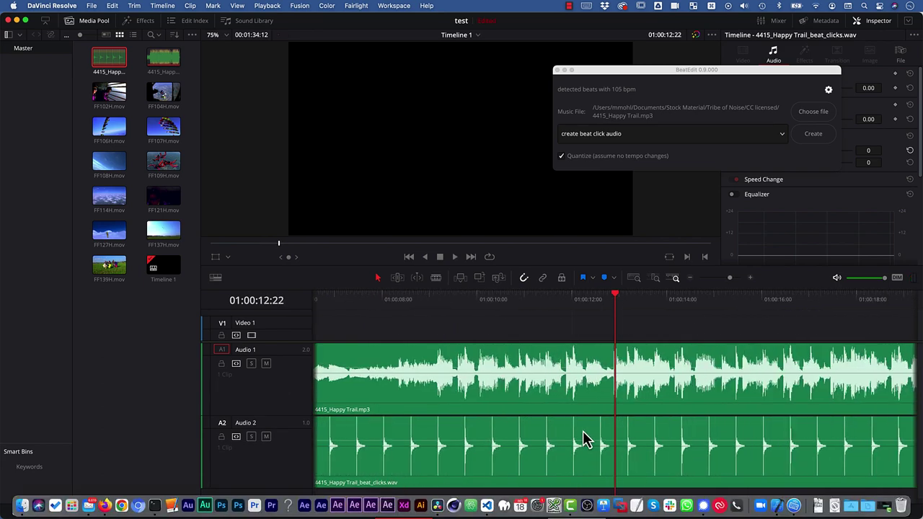
pyautogui.keyDown('alt'); pyautogui.scroll(1, 615, 436); pyautogui.keyUp('alt')
pyautogui.keyDown('alt'); pyautogui.scroll(2, 613, 436); pyautogui.keyUp('alt')
pyautogui.keyDown('alt'); pyautogui.scroll(1, 613, 436); pyautogui.keyUp('alt')
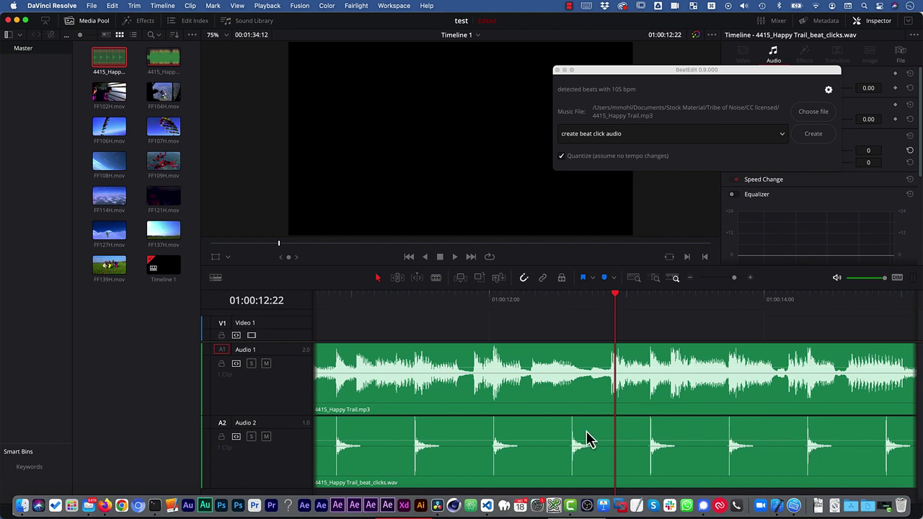
# Add BeatEdit beat markers across the timeline
pyautogui.click(608, 137)
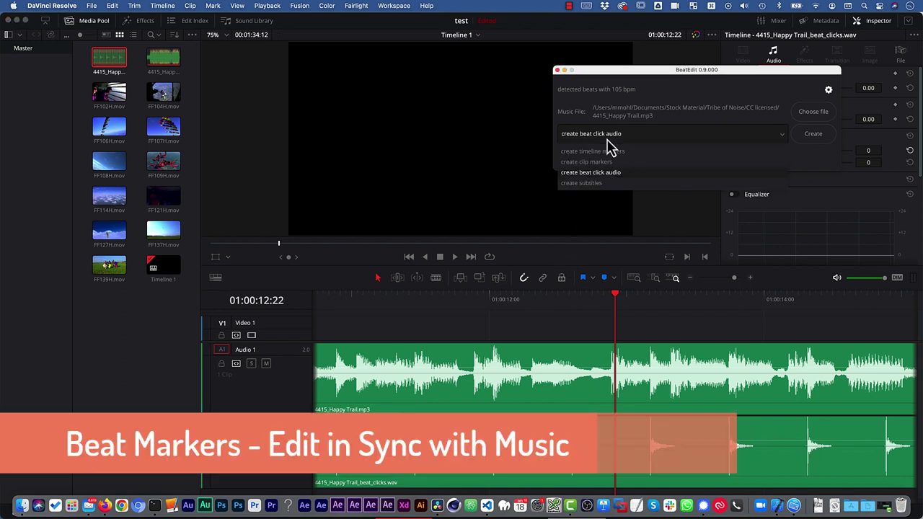
pyautogui.click(608, 153)
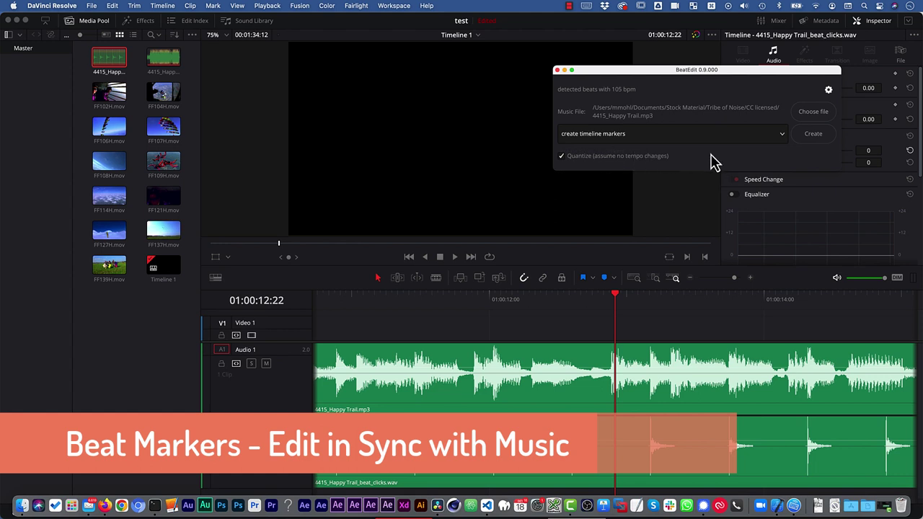
pyautogui.click(811, 145)
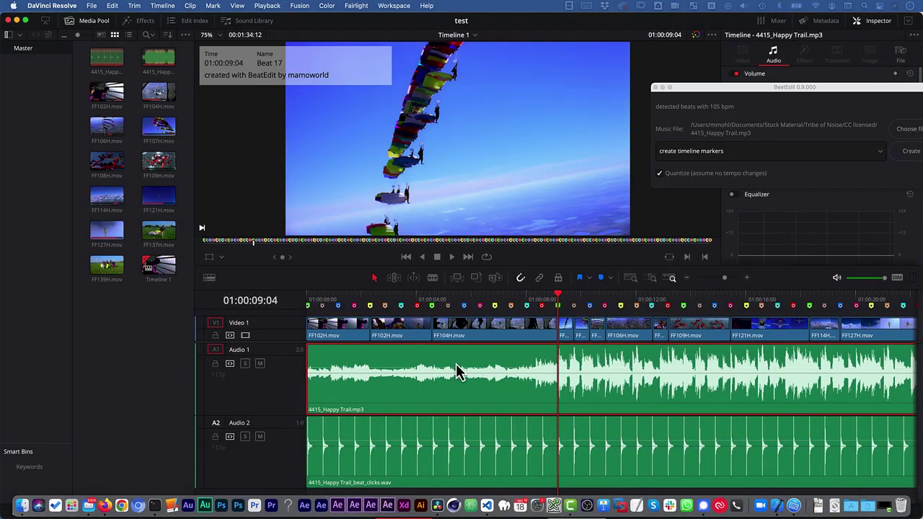
# Align FF106H.mov to a beat marker, extend FF104H.mov to the beat, and play from the start
pyautogui.click(357, 332)
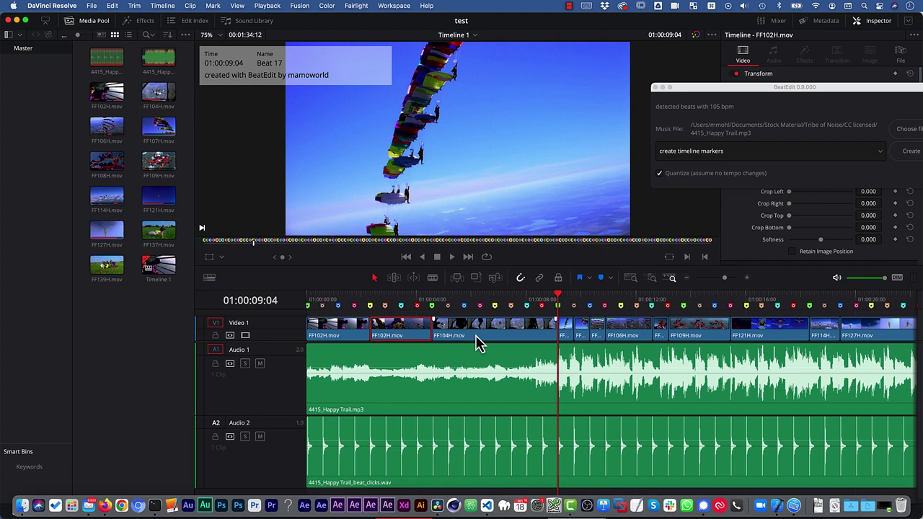
pyautogui.click(567, 336)
pyautogui.moveTo(568, 335); pyautogui.dragTo(575, 340)
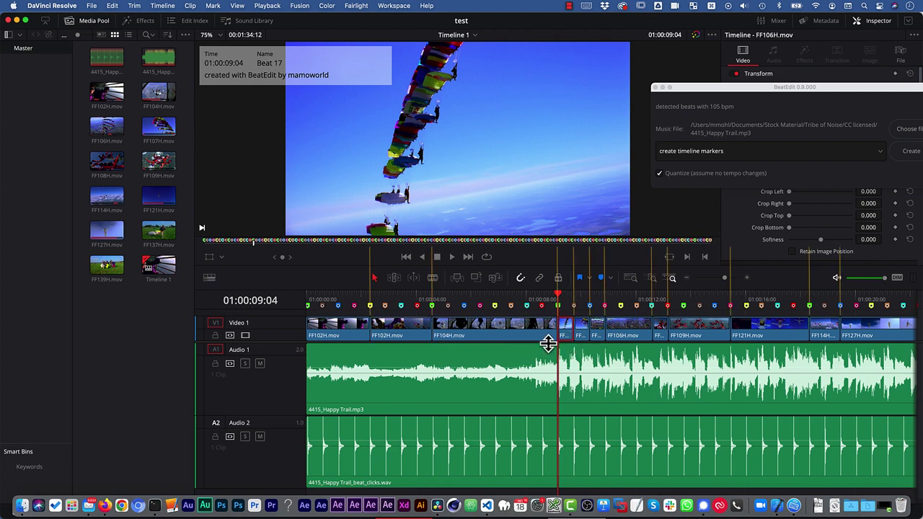
pyautogui.click(520, 279)
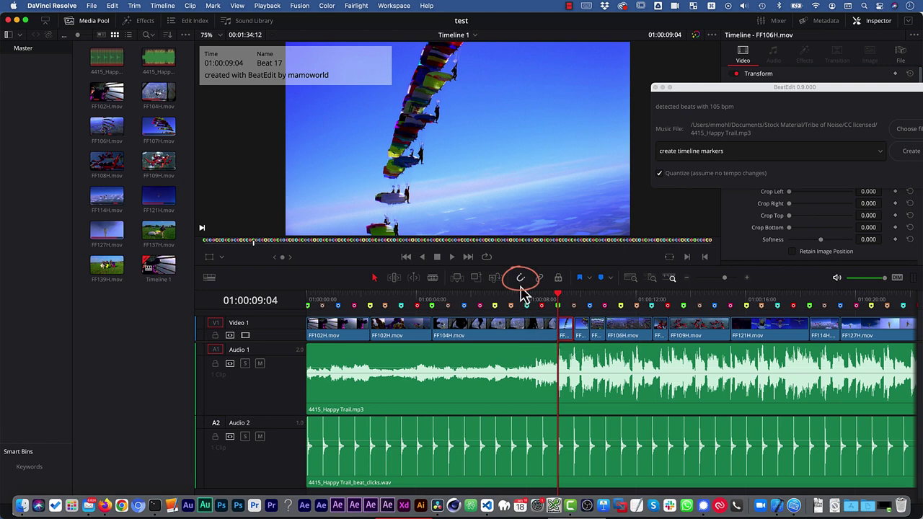
pyautogui.moveTo(555, 329); pyautogui.dragTo(491, 332)
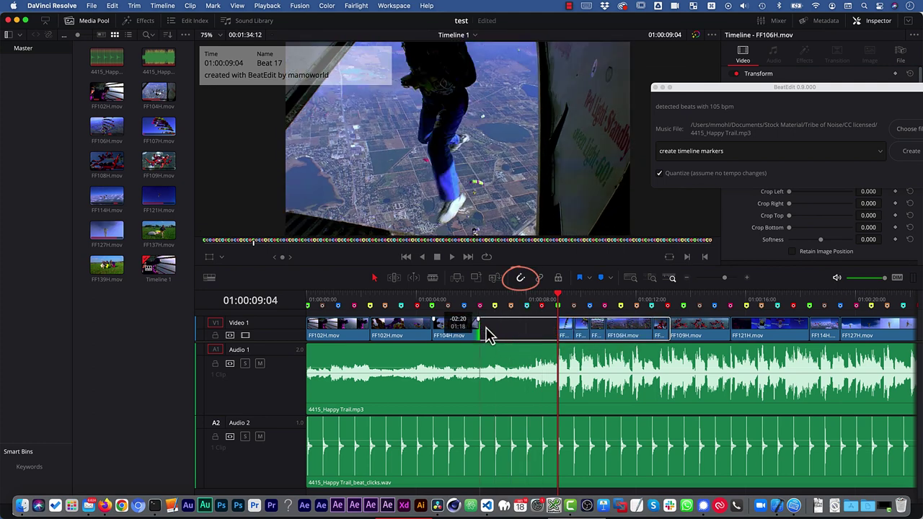
pyautogui.moveTo(486, 337); pyautogui.dragTo(552, 335)
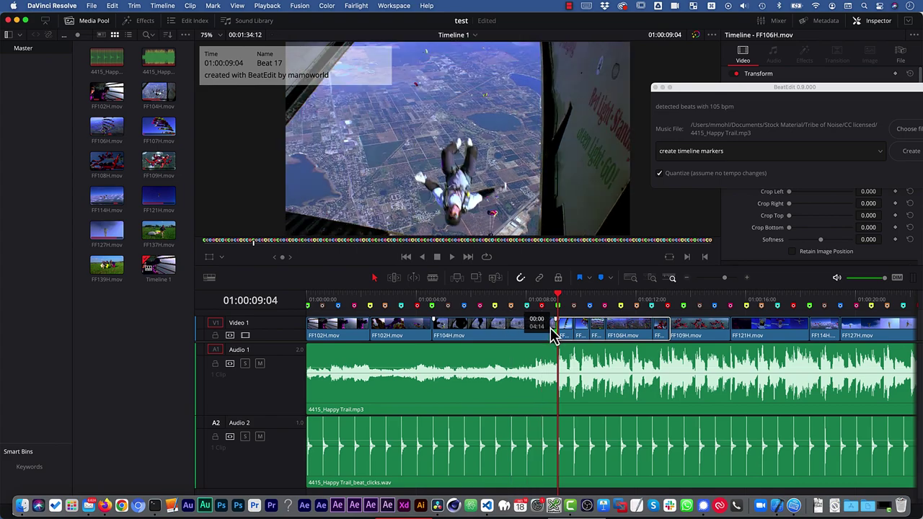
pyautogui.press('Home')
pyautogui.press('space')
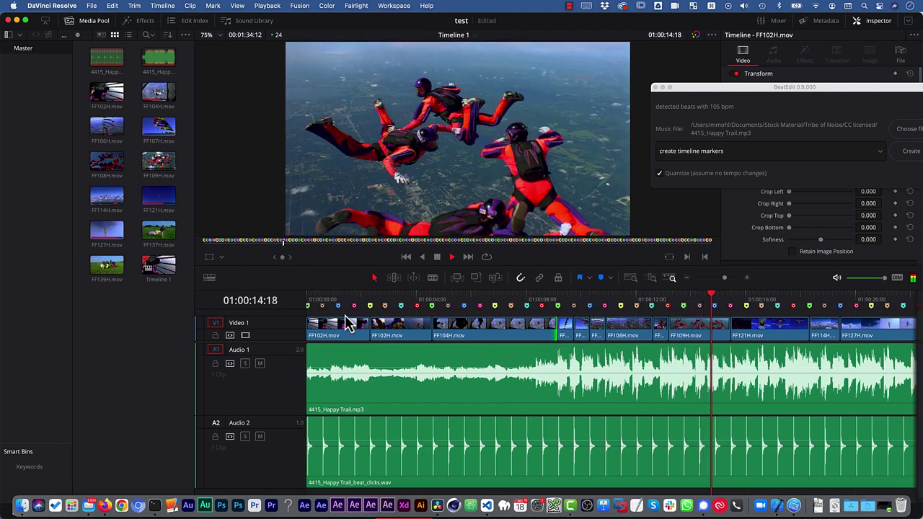
# Stop playback and replay the edit from about 01:00:08
pyautogui.press('space')
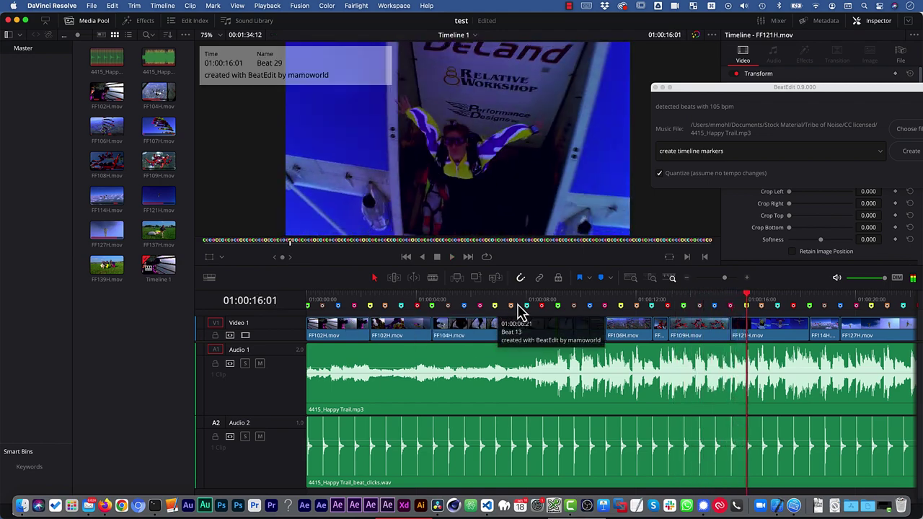
pyautogui.click(533, 299)
pyautogui.press('space')
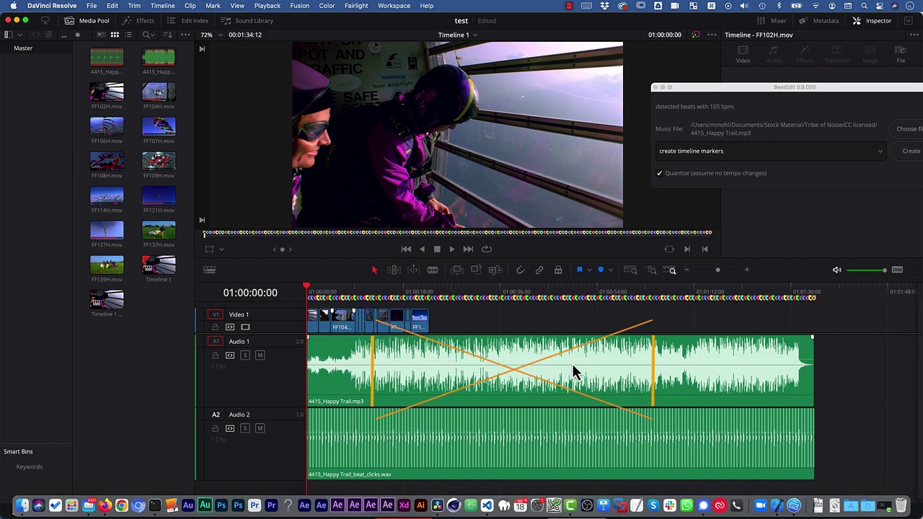
# Zoom into the first twenty seconds and play from 01:00:08 against the beat markers
pyautogui.moveTo(718, 272); pyautogui.dragTo(725, 274)
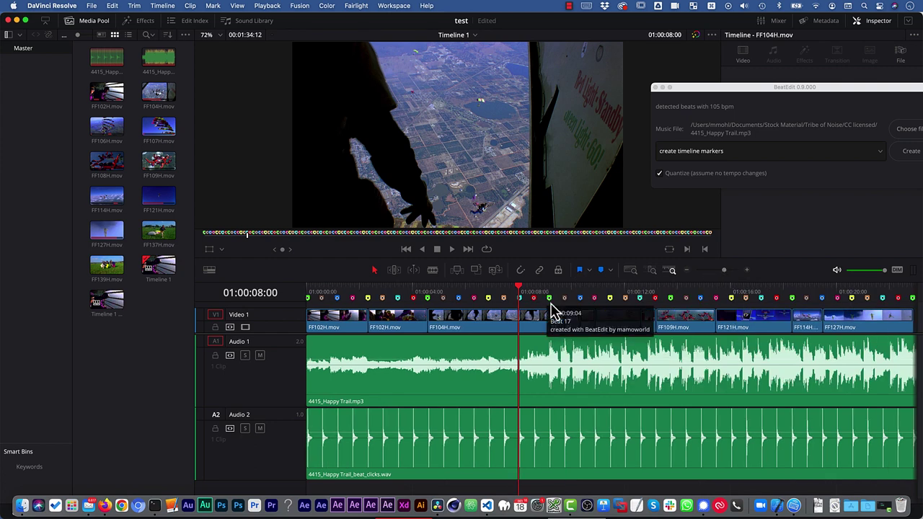
pyautogui.moveTo(565, 298)
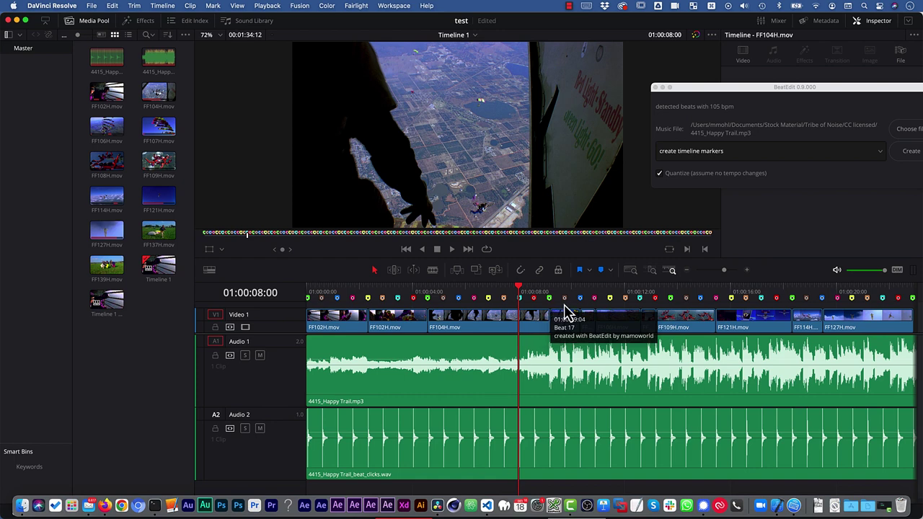
pyautogui.press('space')
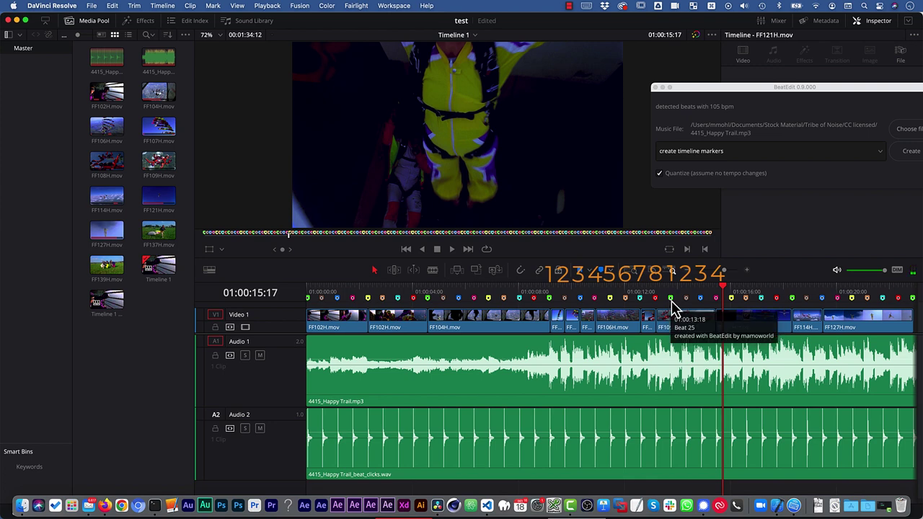
# Zoom in on the Beat 25 marker and step back one frame onto the click peak
pyautogui.click(672, 289)
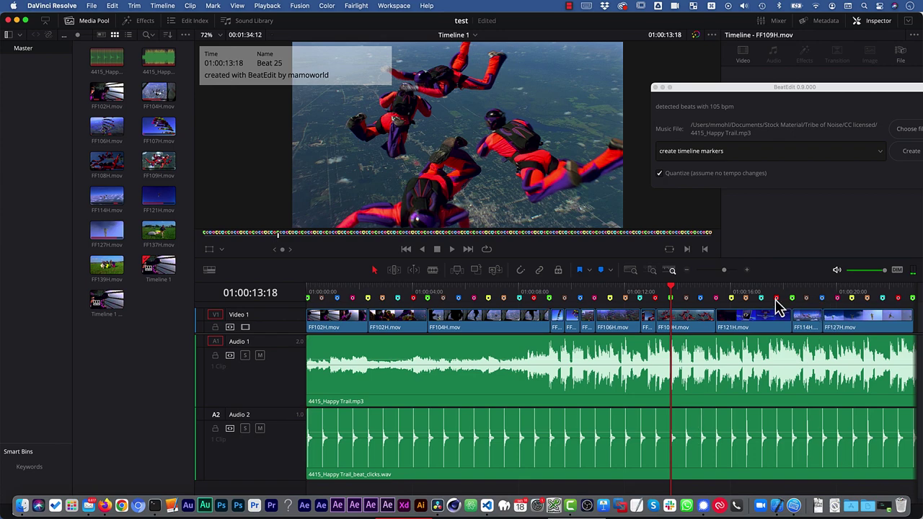
pyautogui.moveTo(724, 270); pyautogui.dragTo(736, 269)
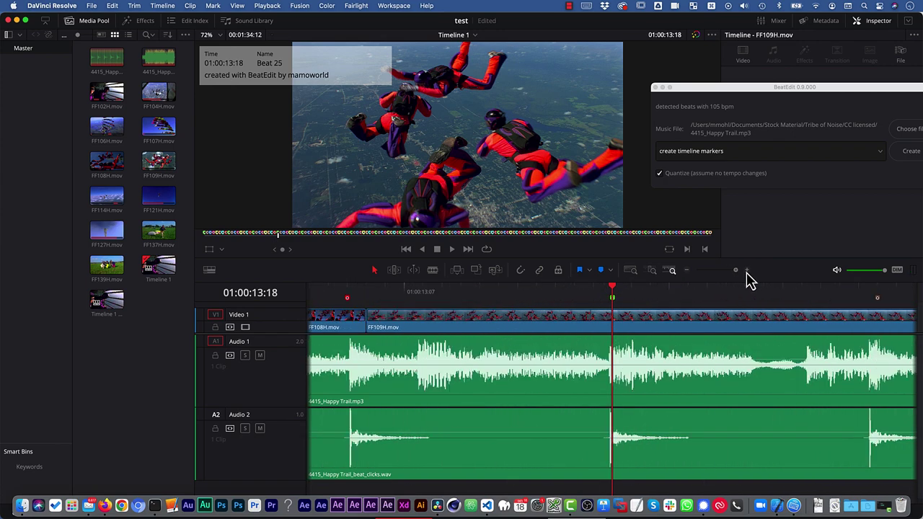
pyautogui.click(746, 271)
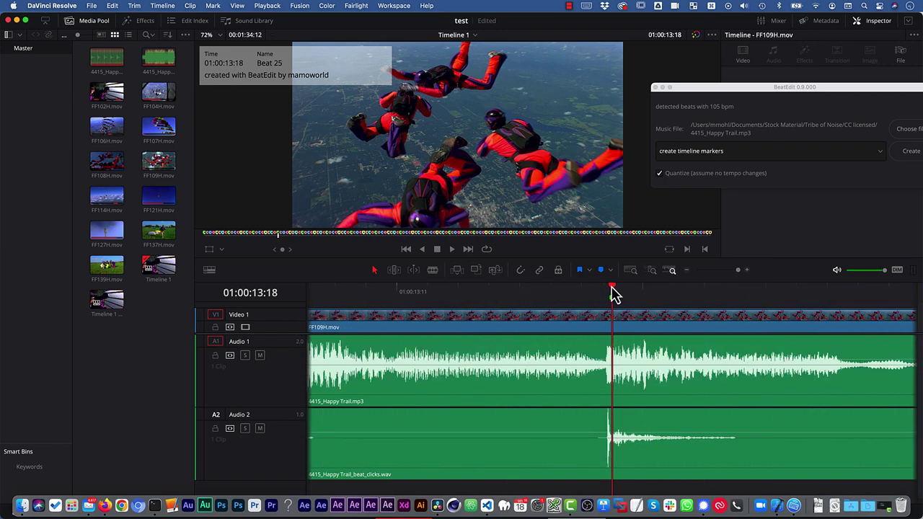
pyautogui.moveTo(613, 292); pyautogui.dragTo(612, 298)
pyautogui.moveTo(618, 294); pyautogui.dragTo(613, 294)
pyautogui.press('Left')
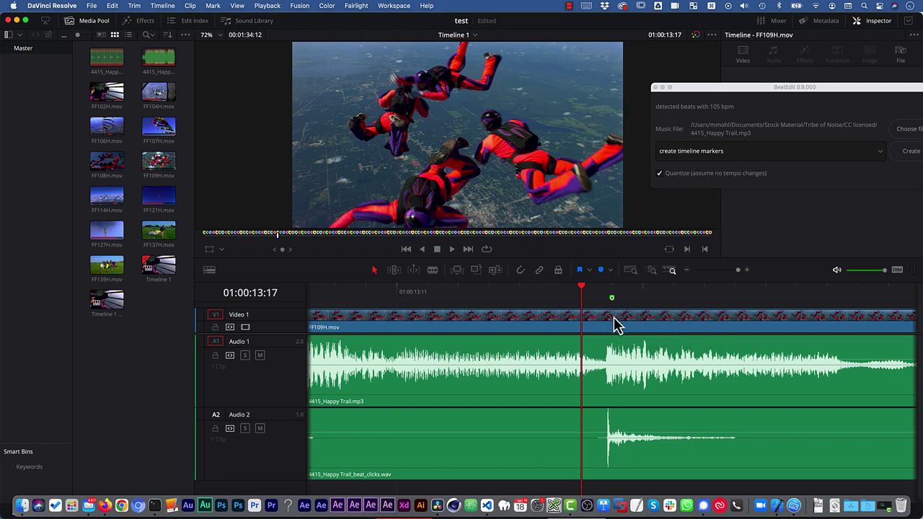
# Blade the Happy Trail music clip on Audio 1 at that click peak
pyautogui.click(433, 271)
pyautogui.click(608, 422)
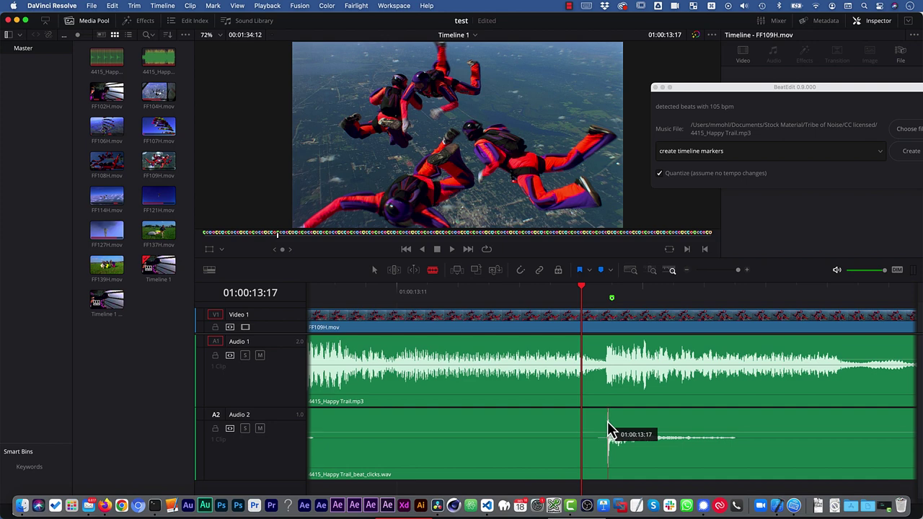
pyautogui.click(608, 371)
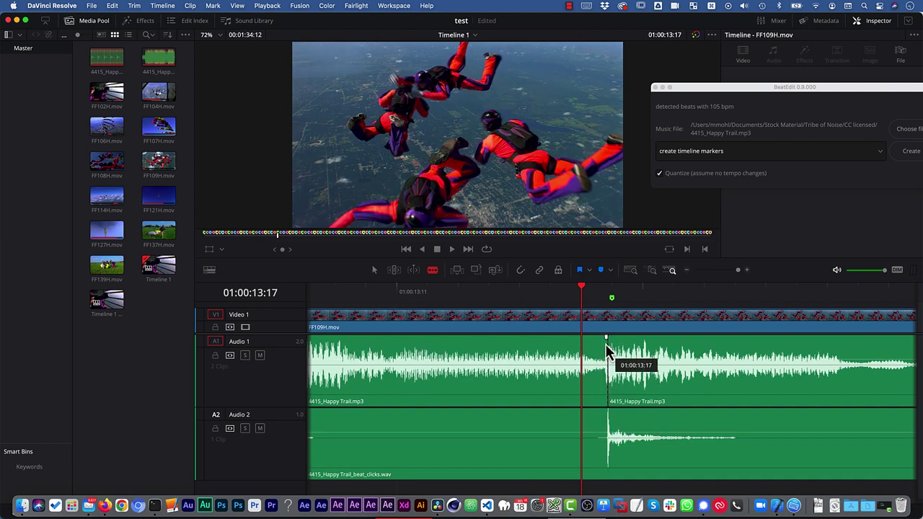
# Split the music on the click peak one frame before Beat 113, near 01:01:04
pyautogui.click(611, 296)
pyautogui.moveTo(738, 270); pyautogui.dragTo(719, 269)
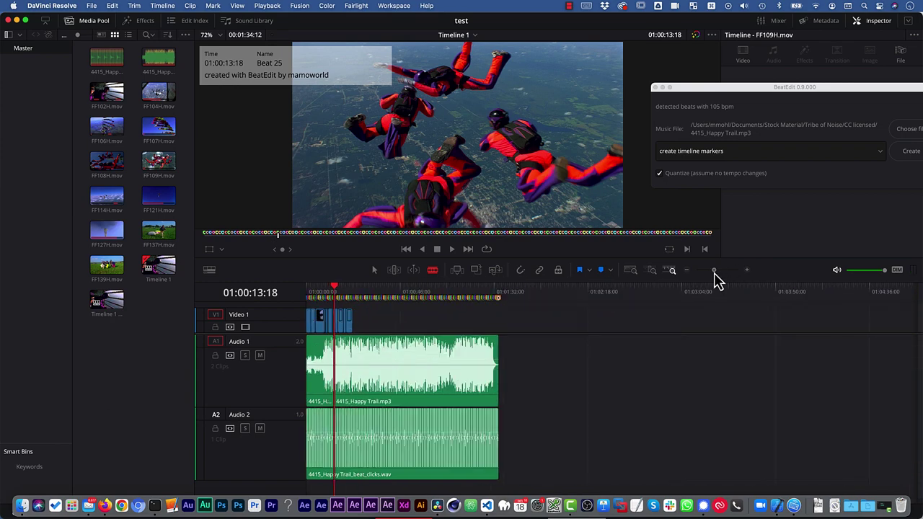
pyautogui.moveTo(792, 297); pyautogui.dragTo(796, 288)
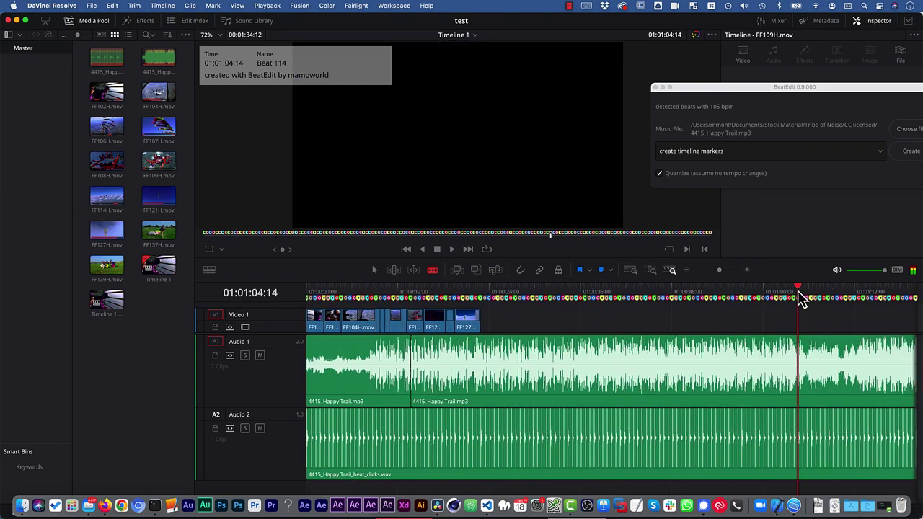
pyautogui.moveTo(719, 270); pyautogui.dragTo(757, 275)
pyautogui.click(590, 297)
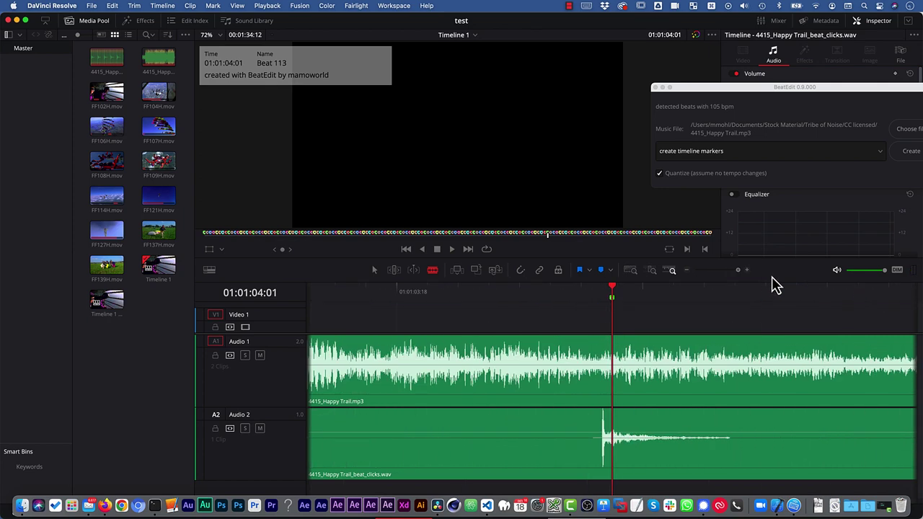
pyautogui.press('Left')
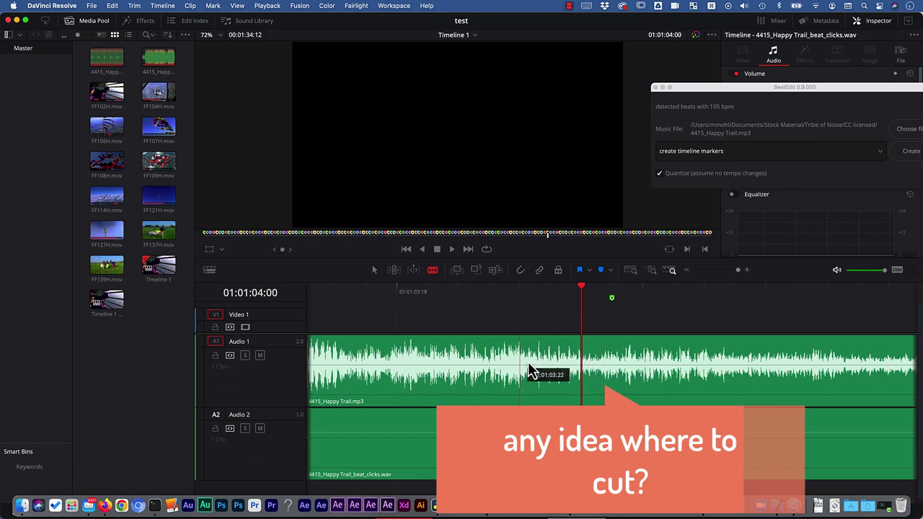
pyautogui.click(604, 367)
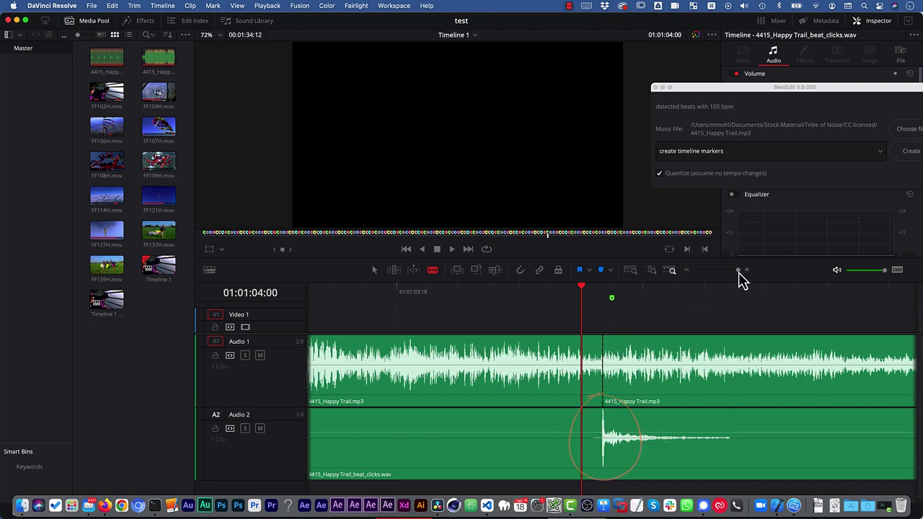
pyautogui.moveTo(737, 270); pyautogui.dragTo(716, 269)
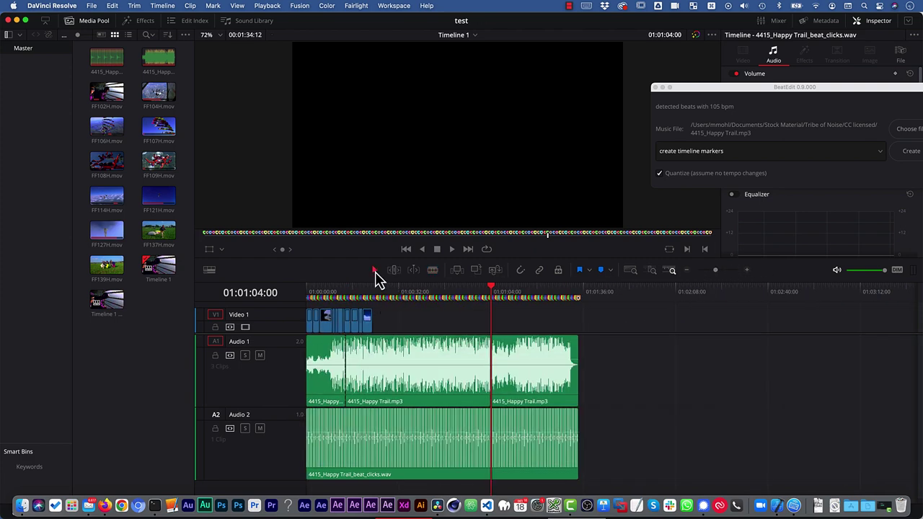
# Ripple delete the middle music clip and play back the new join near thirteen seconds
pyautogui.moveTo(393, 364)
pyautogui.click(393, 353)
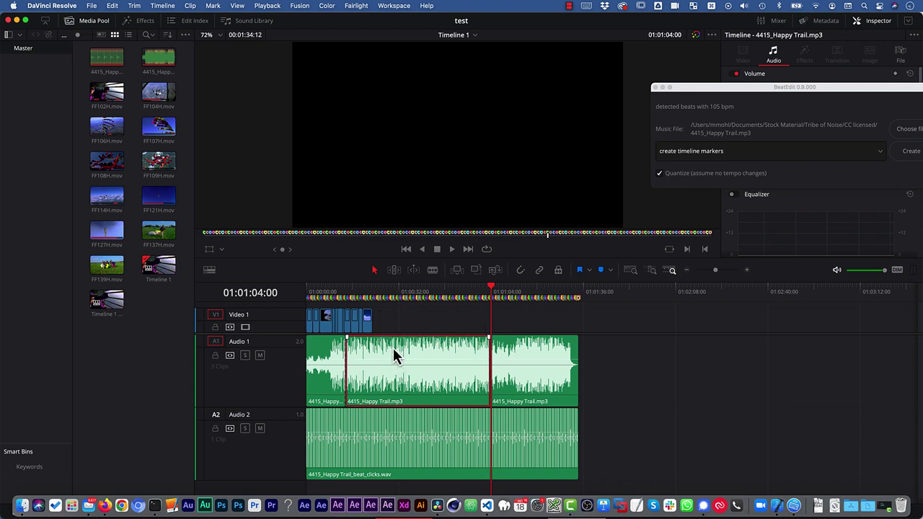
pyautogui.press('Delete')
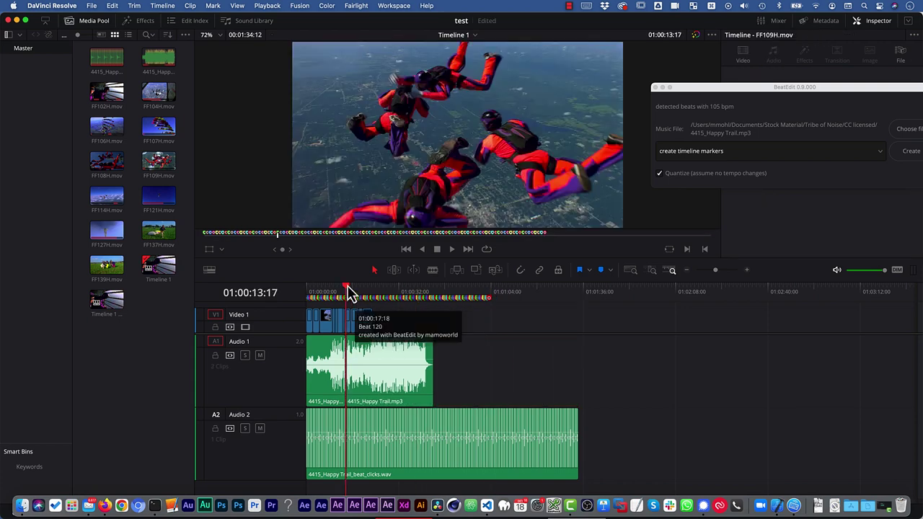
pyautogui.click(338, 296)
pyautogui.moveTo(716, 270); pyautogui.dragTo(721, 270)
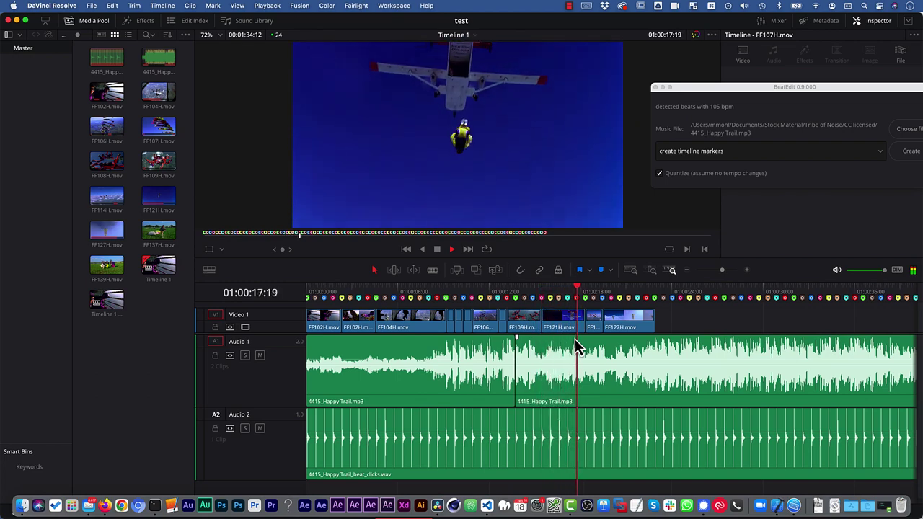
pyautogui.press('space')
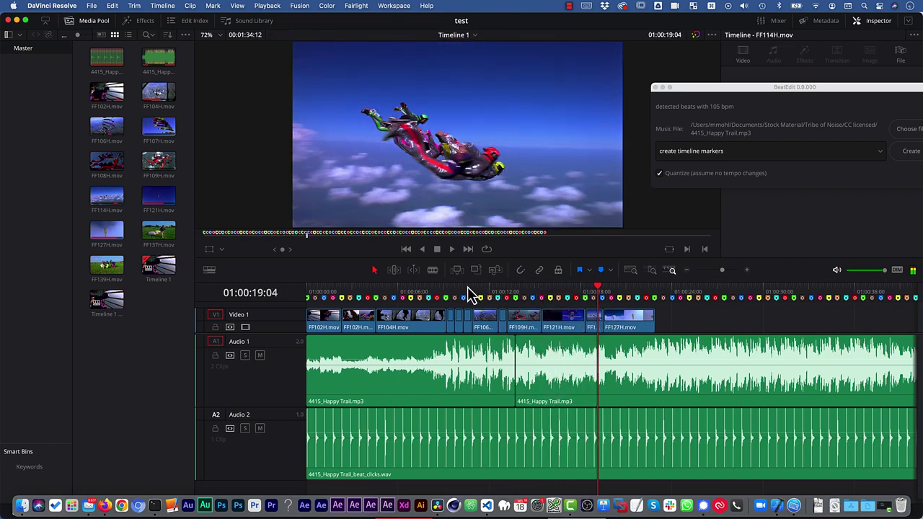
pyautogui.click(469, 292)
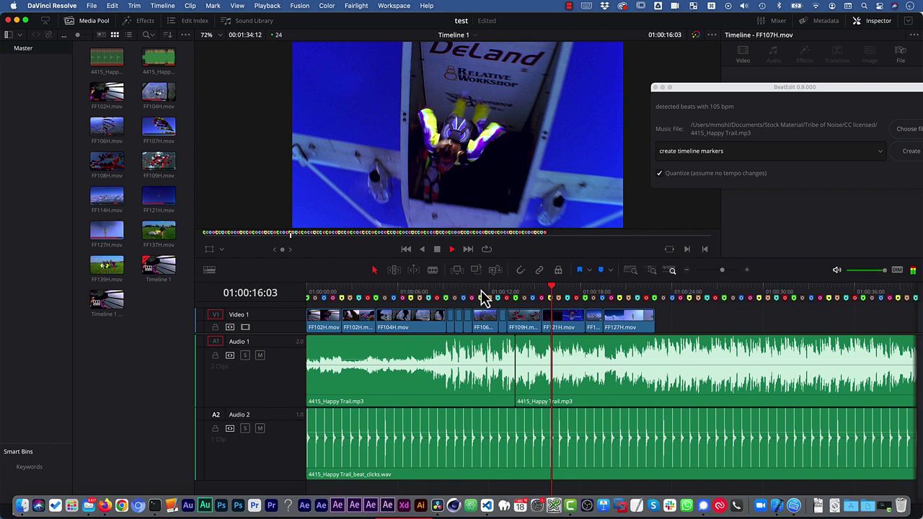
pyautogui.press('space')
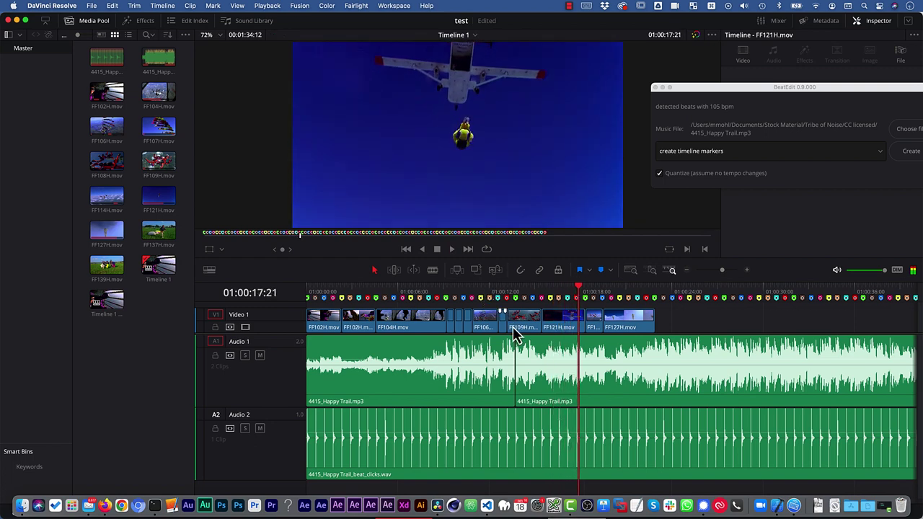
# Add a 12-frame cross fade at the music cut and replay it
pyautogui.rightClick(516, 366)
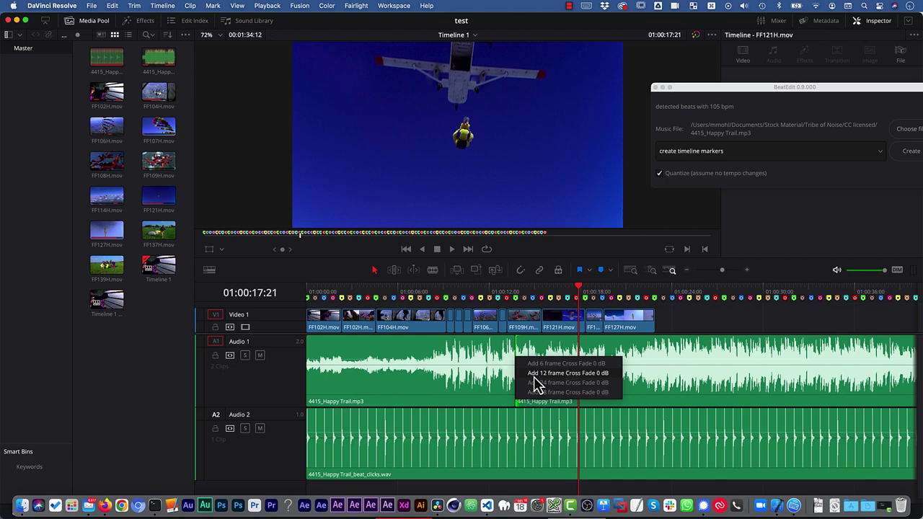
pyautogui.click(535, 375)
pyautogui.click(474, 290)
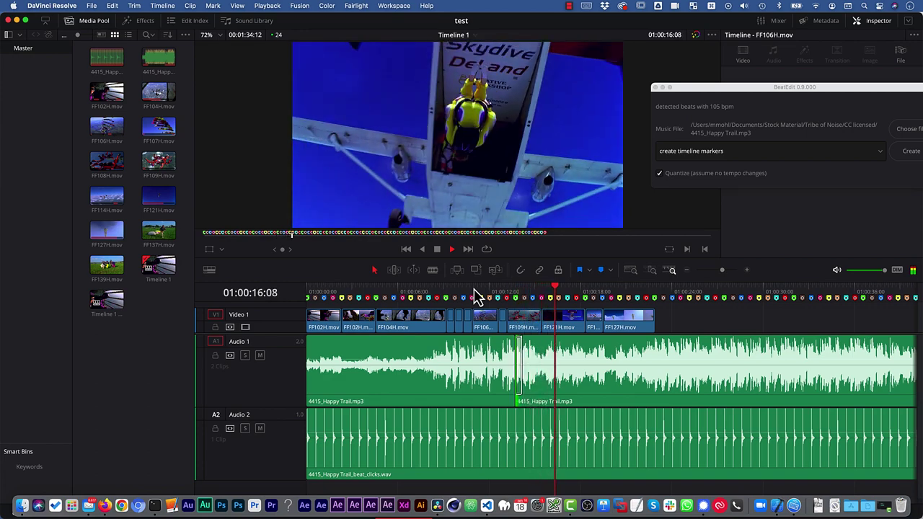
pyautogui.press('space')
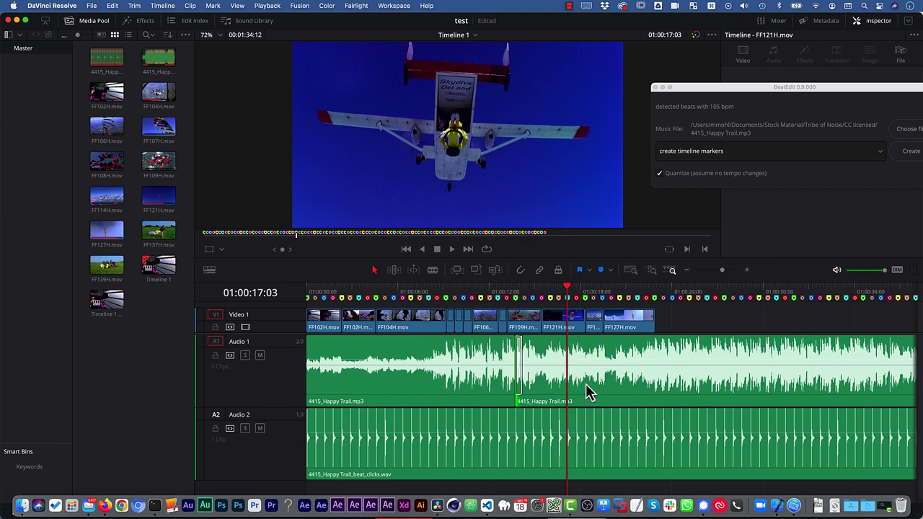
# Scroll the timeline to zoom back out
pyautogui.scroll(-3, 585, 393)
pyautogui.scroll(-2, 591, 397)
pyautogui.scroll(2, 558, 394)
pyautogui.scroll(2, 552, 392)
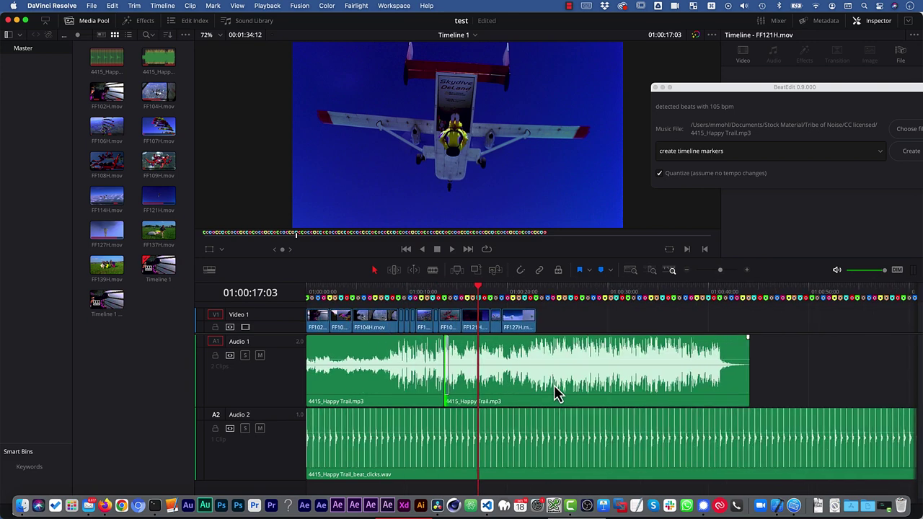
pyautogui.scroll(-2, 557, 393)
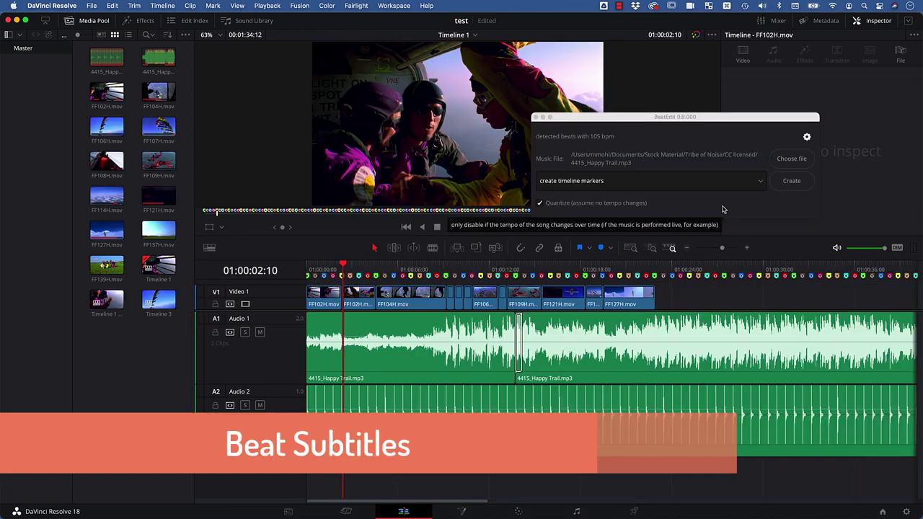
# Use BeatEdit's 'create subtitles' mode to save the beats as 4415_Happy Trail.srt, then dismiss Almost Done
pyautogui.click(683, 186)
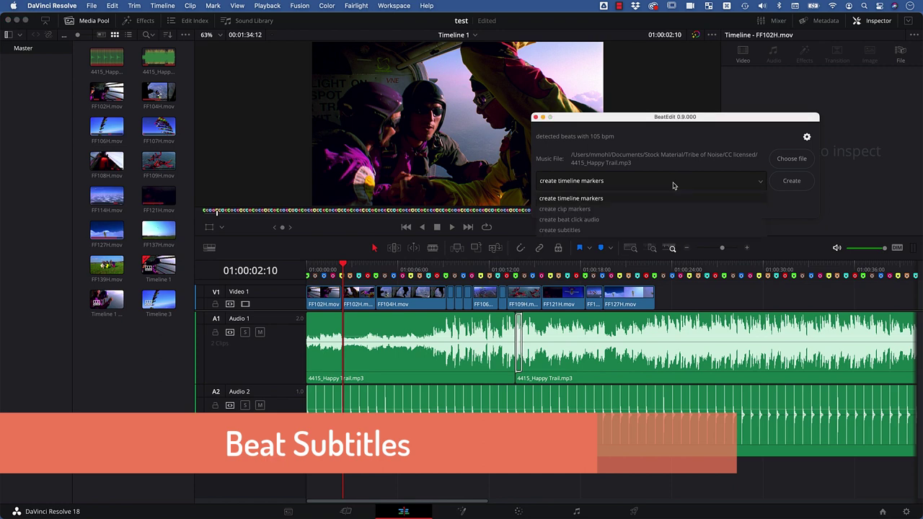
pyautogui.click(573, 230)
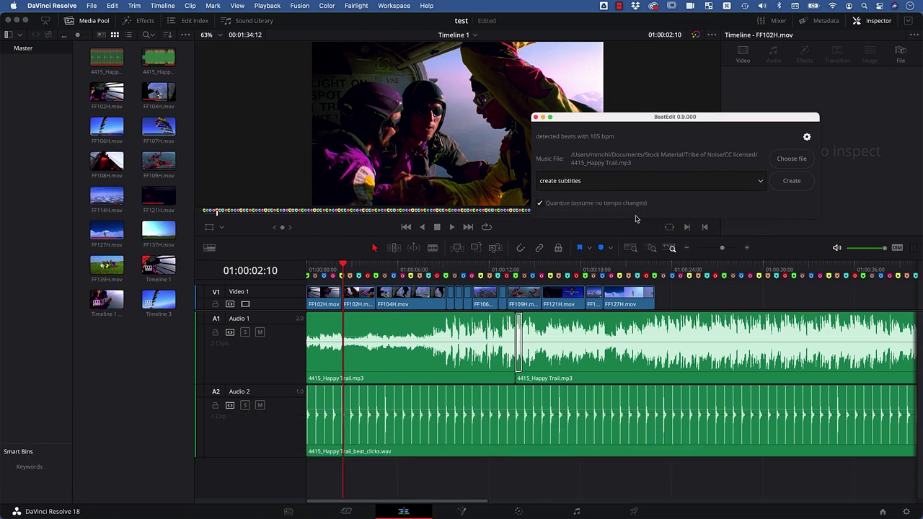
pyautogui.click(786, 183)
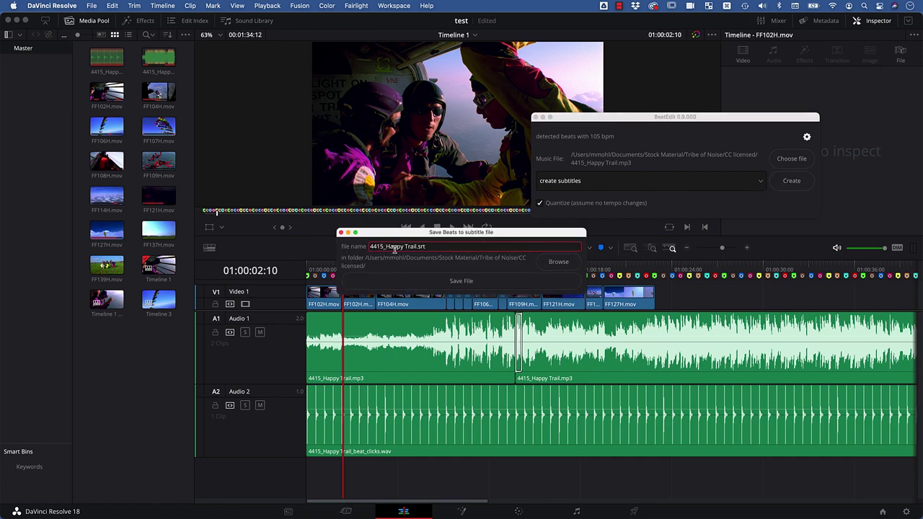
pyautogui.click(415, 285)
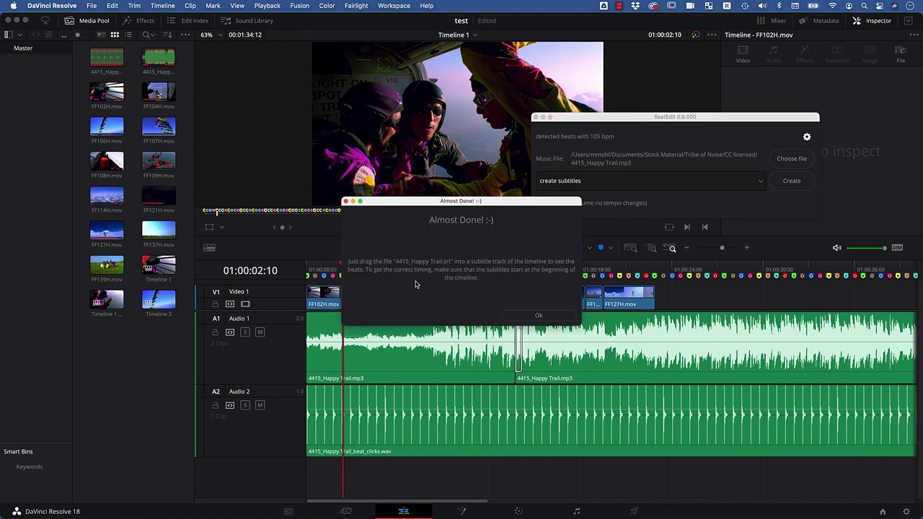
pyautogui.click(517, 318)
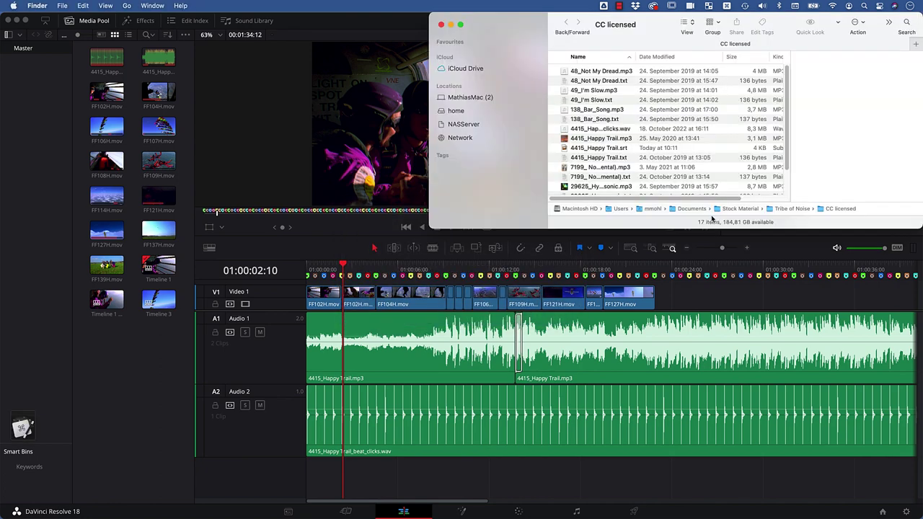
# Drop 4415_Happy Trail.srt from Finder onto the Resolve timeline as a beat subtitle track
pyautogui.click(615, 149)
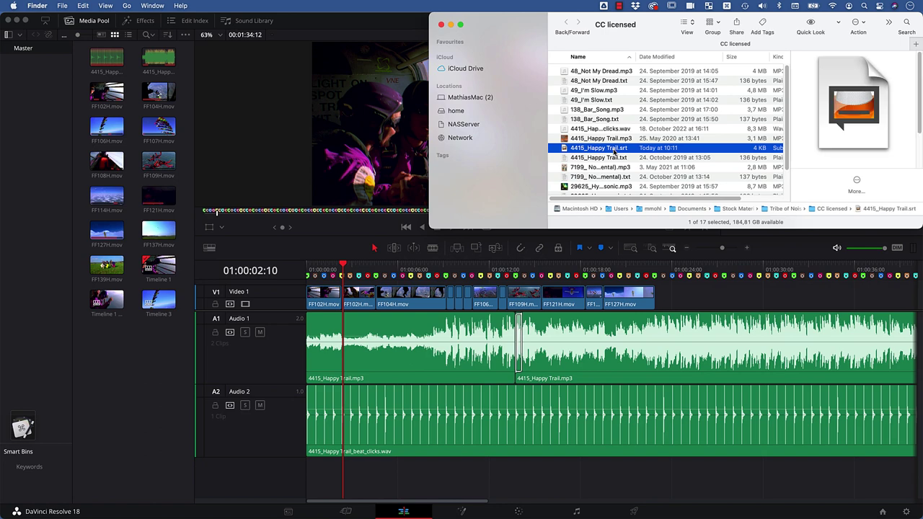
pyautogui.moveTo(614, 150); pyautogui.dragTo(317, 291)
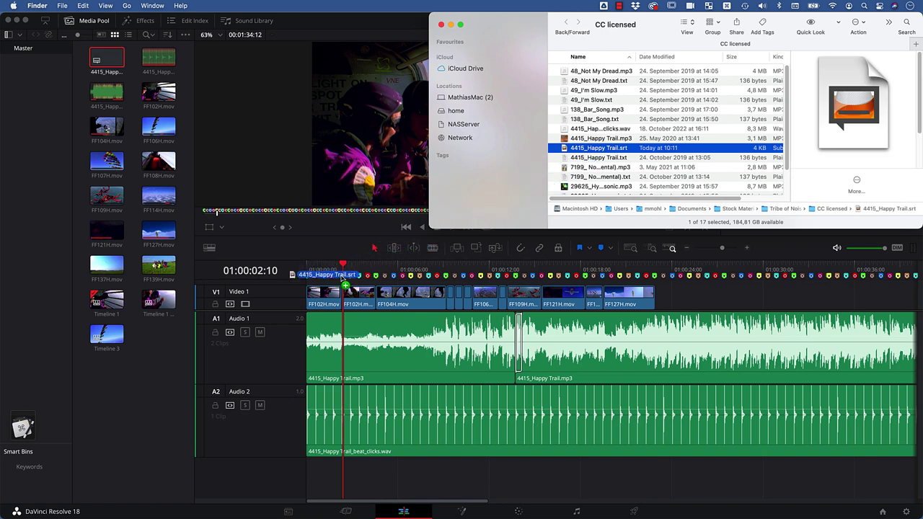
pyautogui.moveTo(317, 291); pyautogui.dragTo(303, 294)
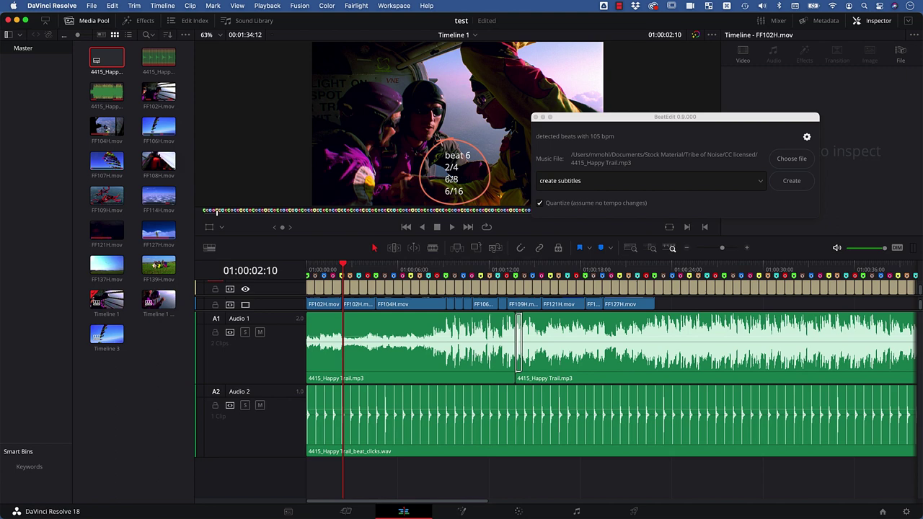
# Play the timeline from 01:00:00:00 to watch the beat numbers, stopping around beat 21
pyautogui.click(302, 267)
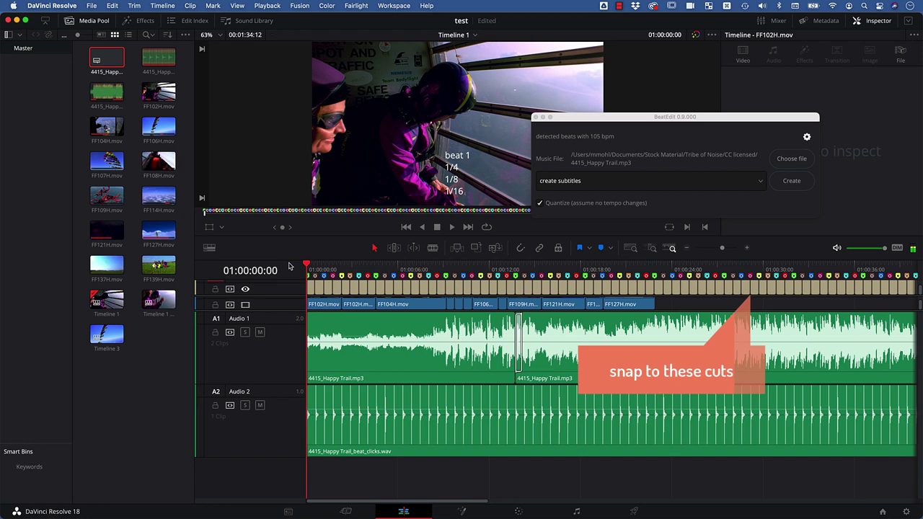
pyautogui.press('space')
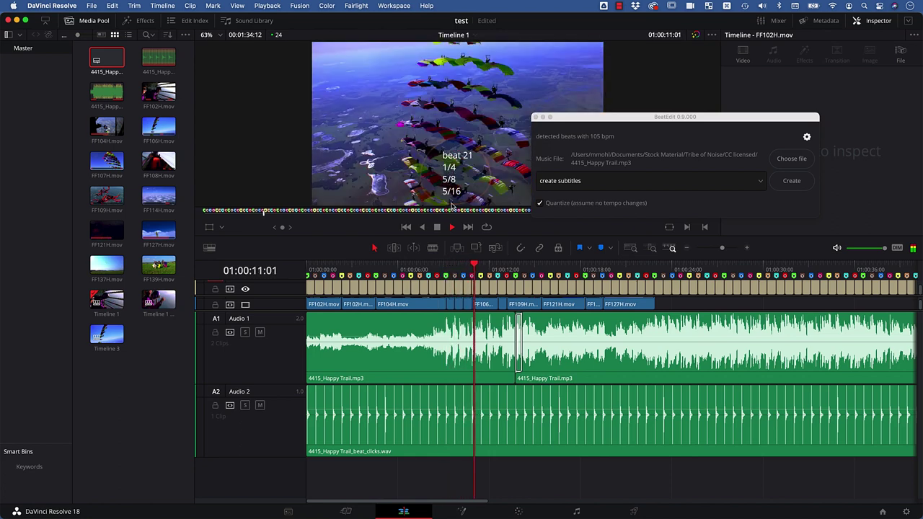
pyautogui.press('space')
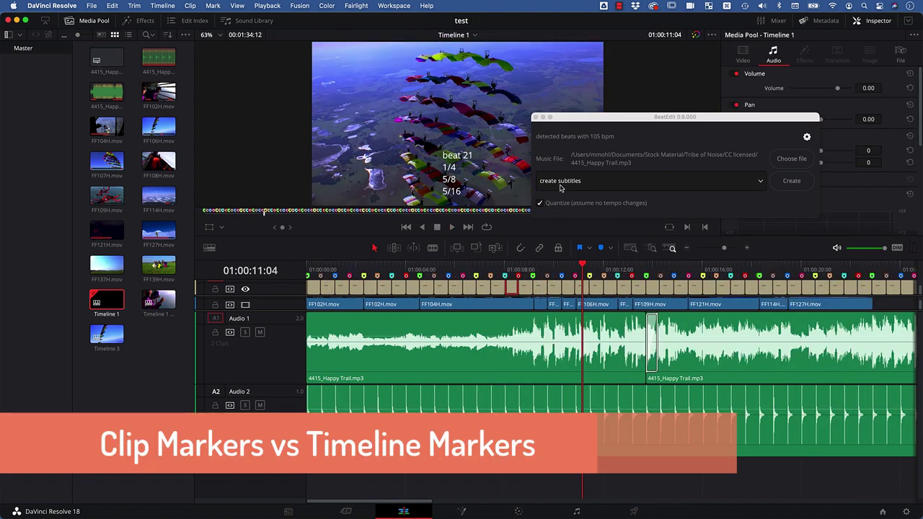
# Switch BeatEdit to 'create clip markers' and add beat markers to the 4415_Happy Trail.mp3 clip
pyautogui.click(561, 181)
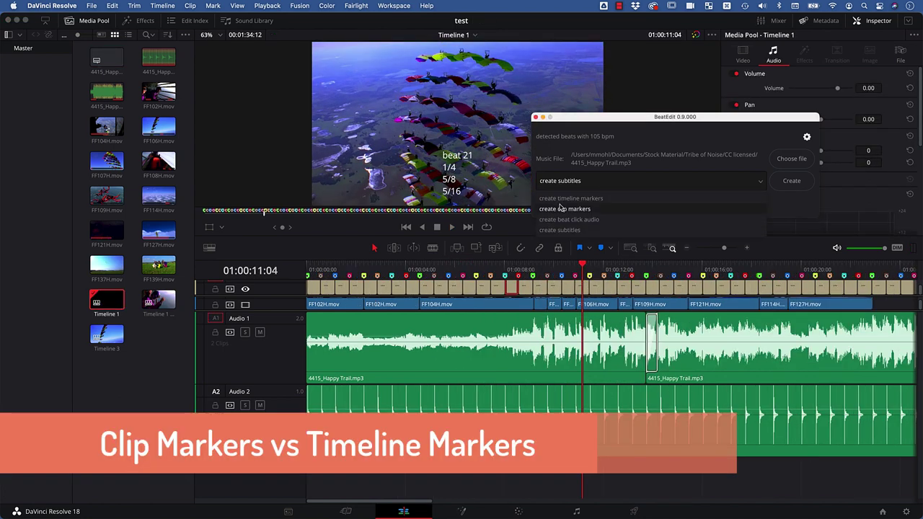
pyautogui.click(566, 209)
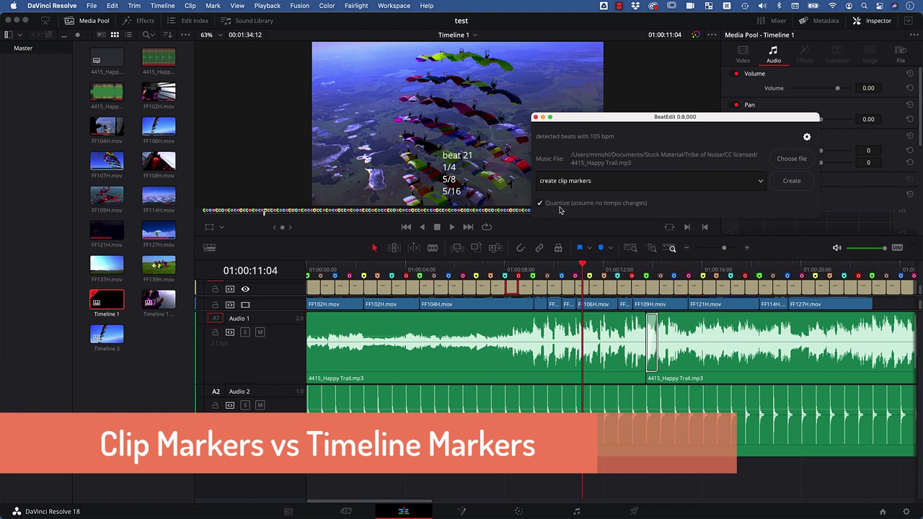
pyautogui.doubleClick(107, 92)
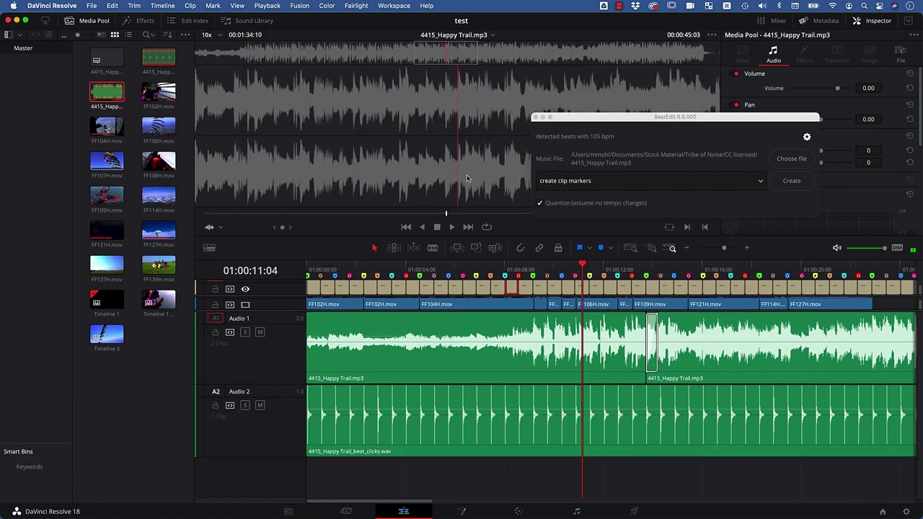
pyautogui.click(790, 183)
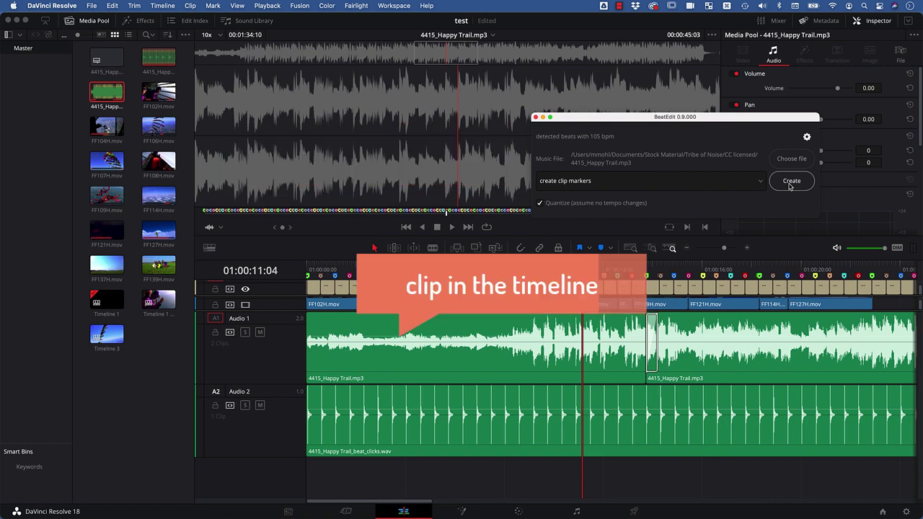
pyautogui.click(411, 332)
# Replace the Audio 1 clips with the full marked 4415_Happy Trail.mp3 and slide it into position
pyautogui.press('Delete')
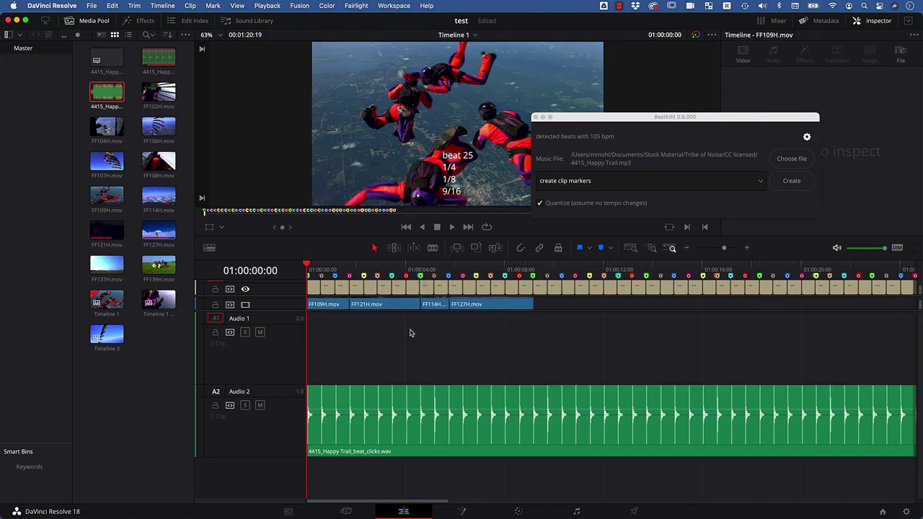
pyautogui.doubleClick(106, 91)
pyautogui.moveTo(107, 92); pyautogui.dragTo(302, 354)
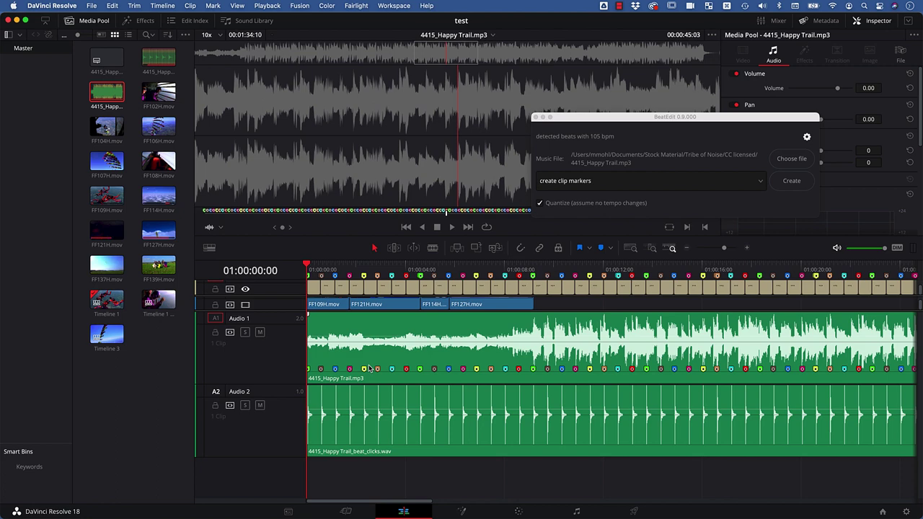
pyautogui.moveTo(324, 331); pyautogui.dragTo(408, 332)
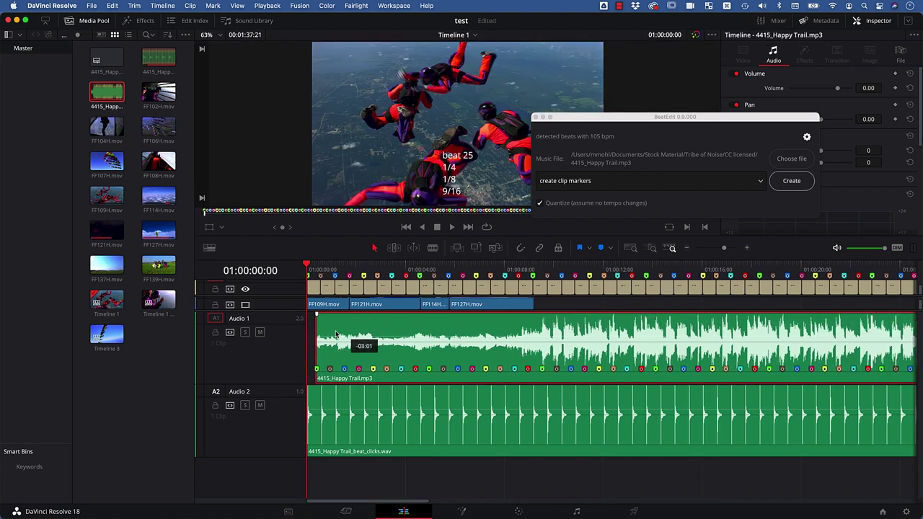
pyautogui.moveTo(407, 332); pyautogui.dragTo(326, 335)
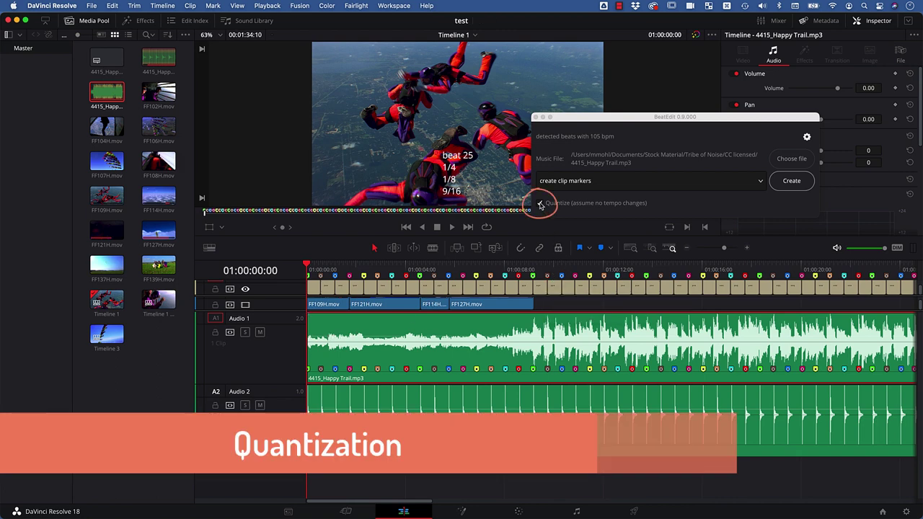
pyautogui.click(540, 205)
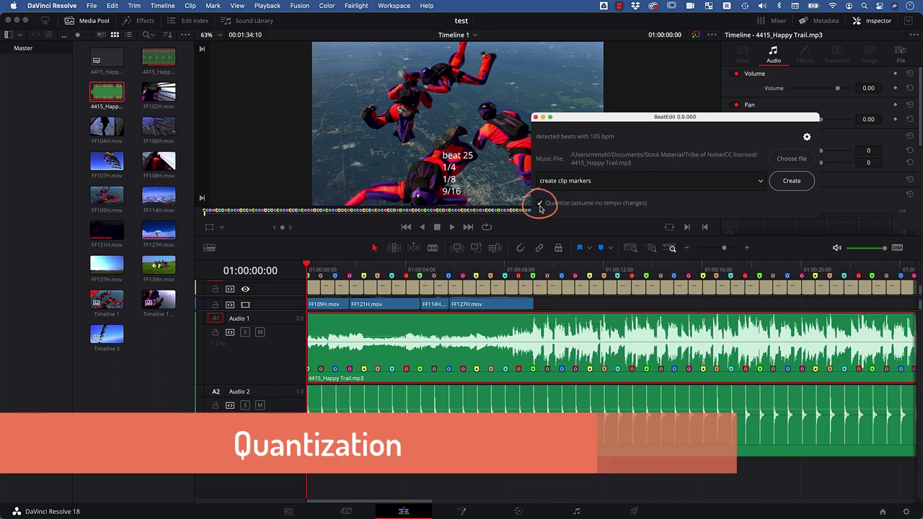
pyautogui.click(540, 205)
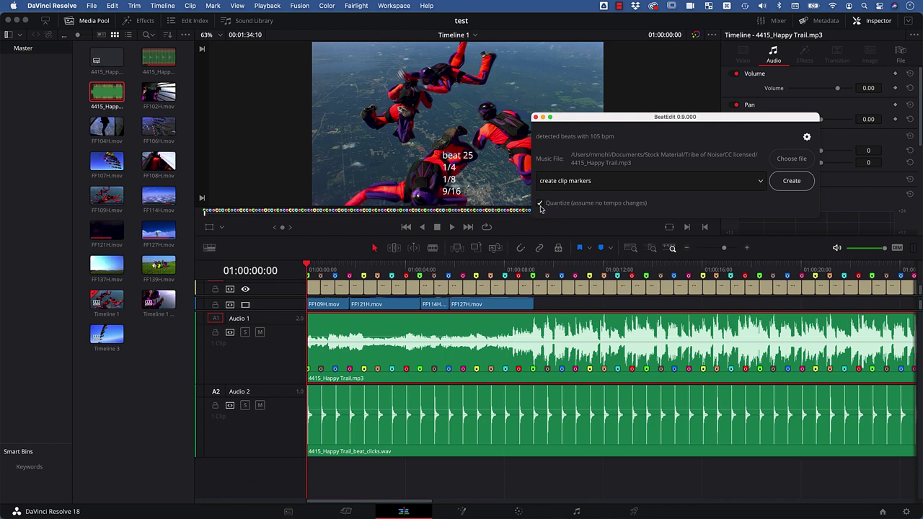